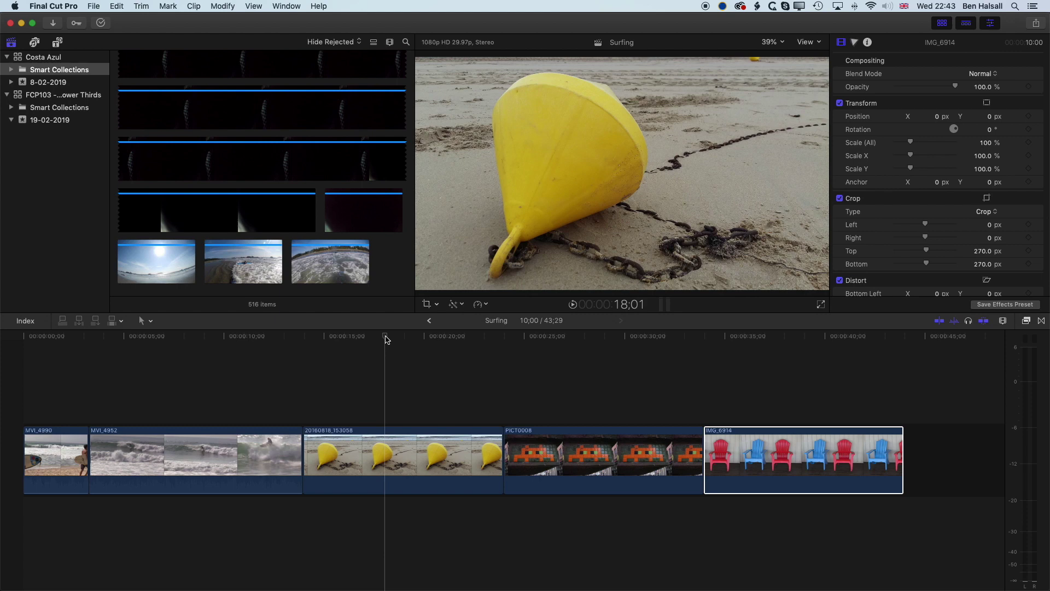
# - Connect a Bumper/Opener Basic Title above the buoy clip near 18;19
pyautogui.moveTo(385, 339); pyautogui.dragTo(398, 341)
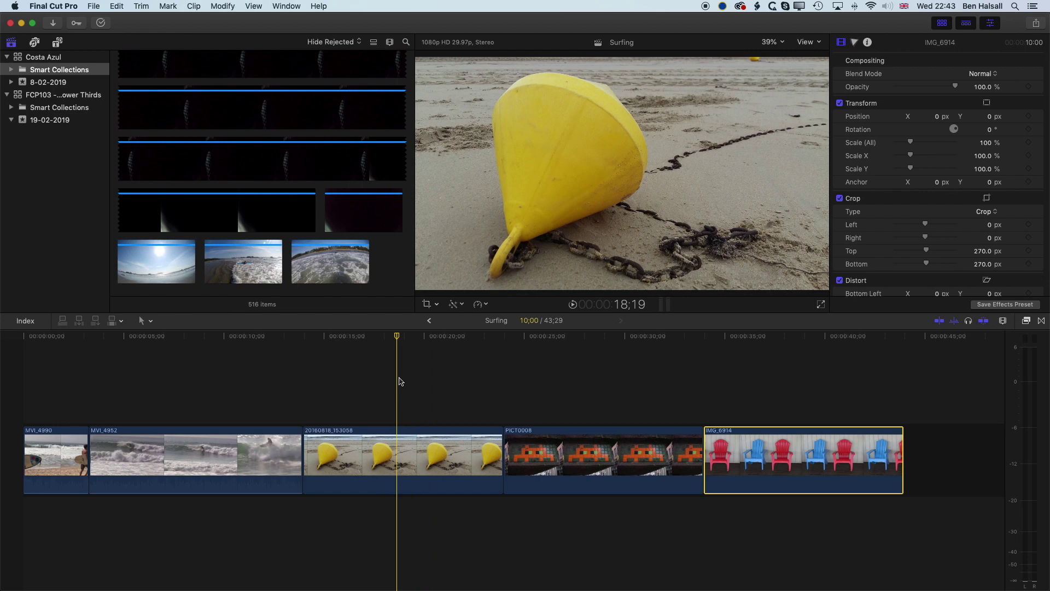
pyautogui.click(58, 43)
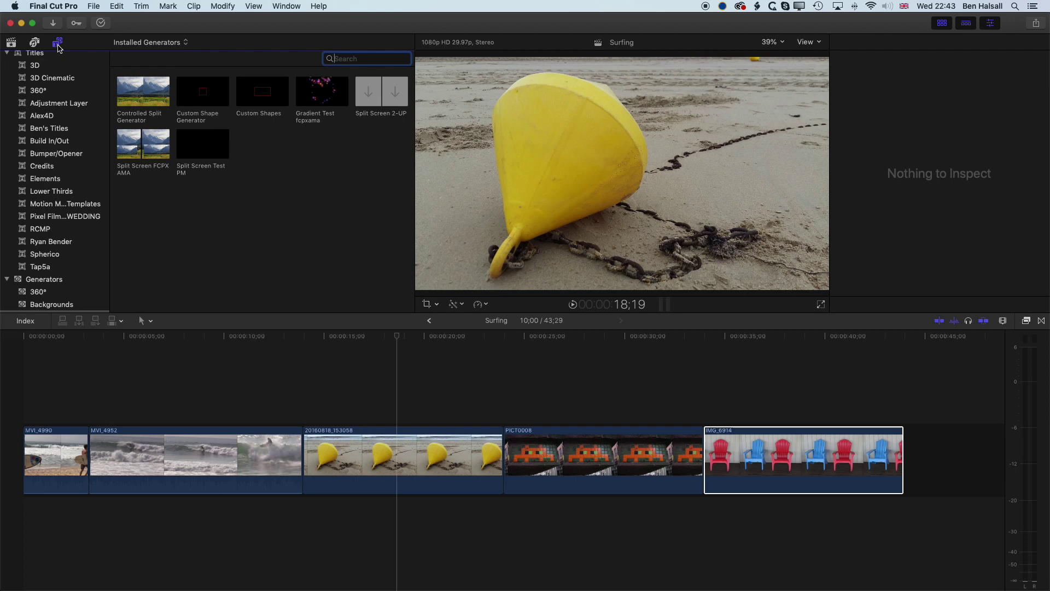
pyautogui.click(43, 154)
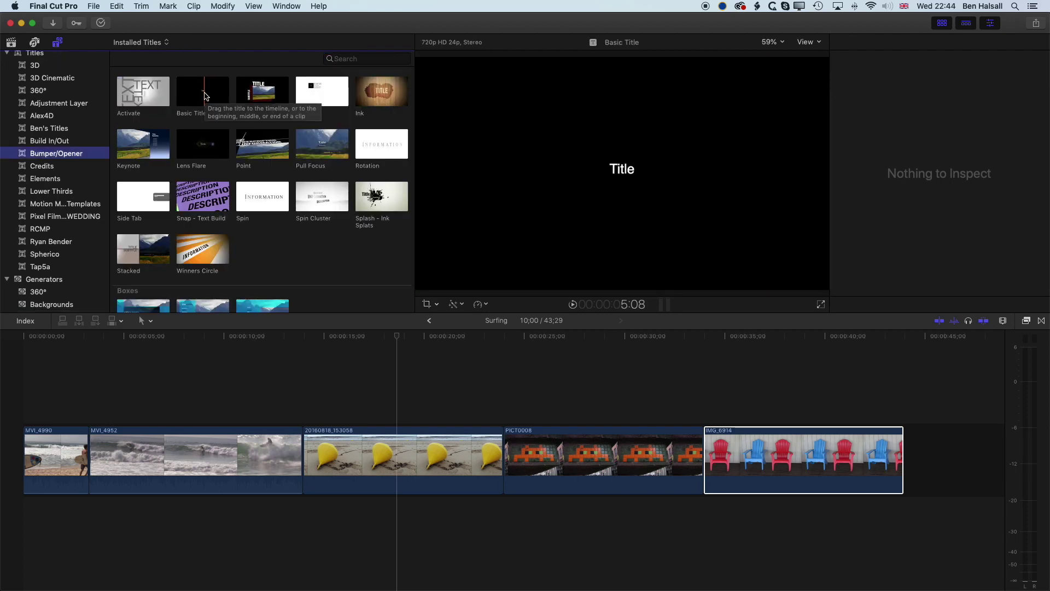
pyautogui.moveTo(205, 96); pyautogui.dragTo(306, 421)
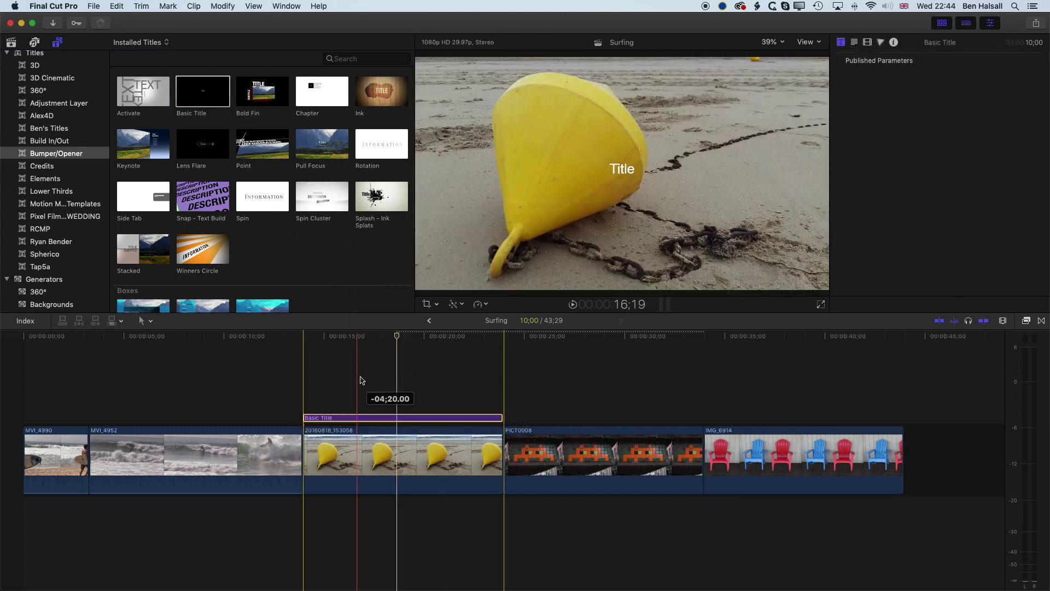
# - At 19;08, drag the Title text right of the buoy to about X 394 px
pyautogui.moveTo(398, 335)
pyautogui.mouseDown()
pyautogui.moveTo(377, 335)
pyautogui.moveTo(412, 340)
pyautogui.mouseUp()
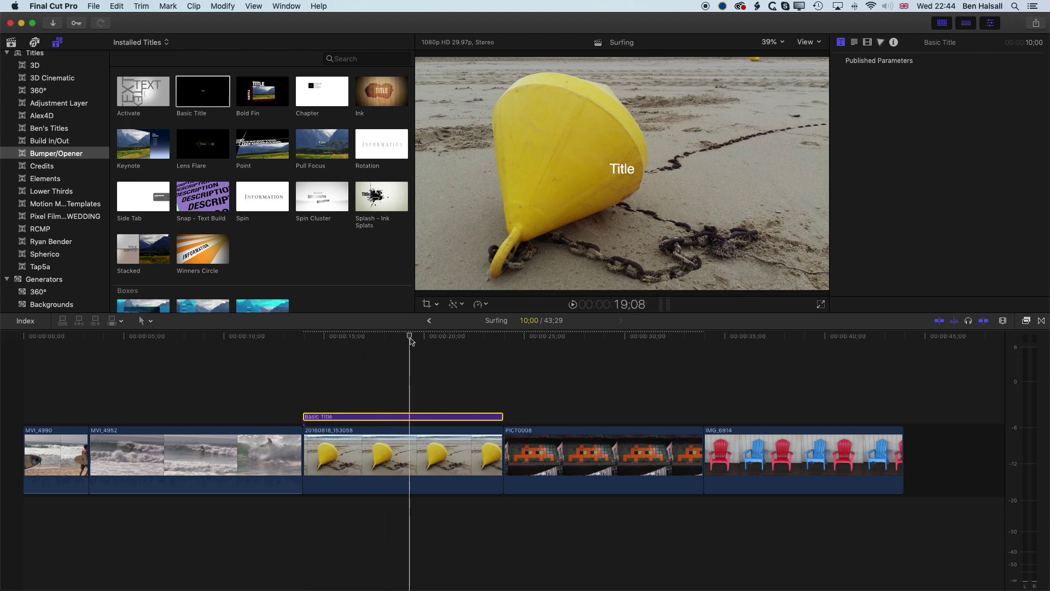
pyautogui.moveTo(622, 168); pyautogui.dragTo(720, 179)
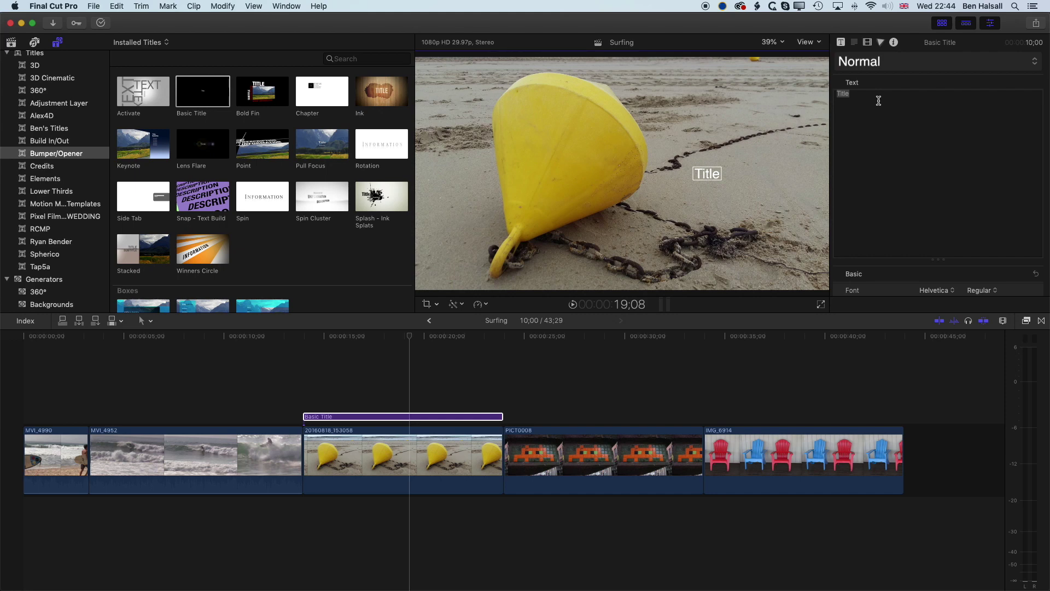
pyautogui.moveTo(1045, 127); pyautogui.dragTo(1045, 175)
pyautogui.scroll(-5, 1045, 175)
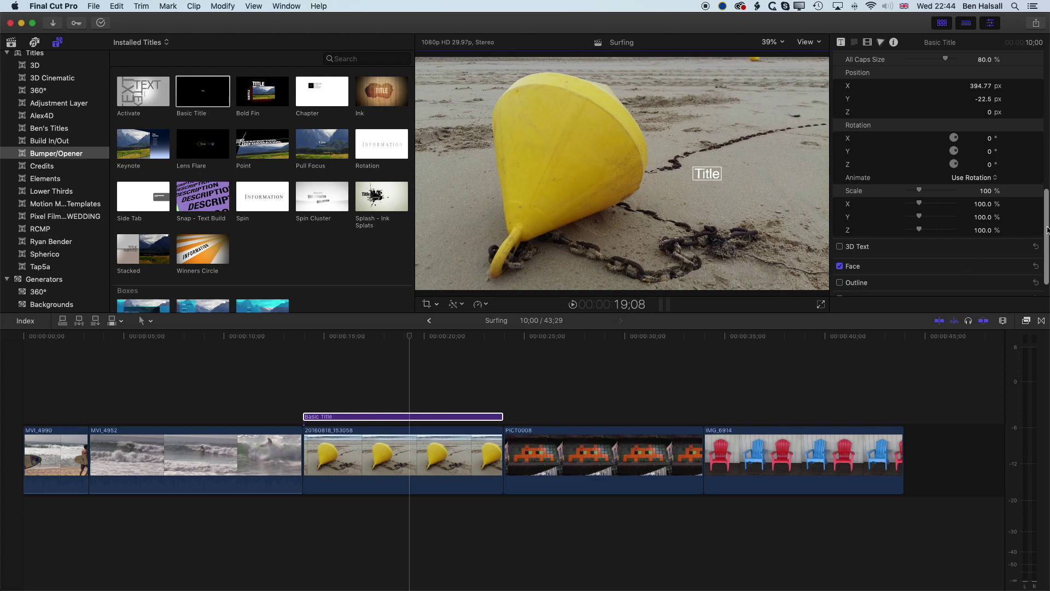
# - Apply the Bold 2D text style and replace the title text with BUOY
pyautogui.moveTo(1048, 229); pyautogui.dragTo(1047, 62)
pyautogui.click(873, 62)
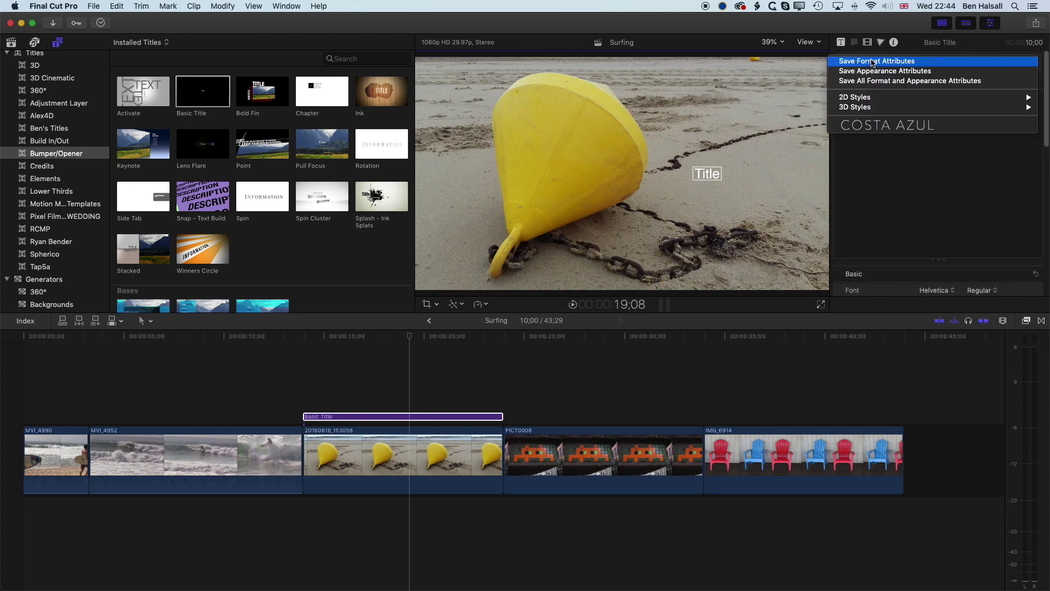
pyautogui.moveTo(870, 97)
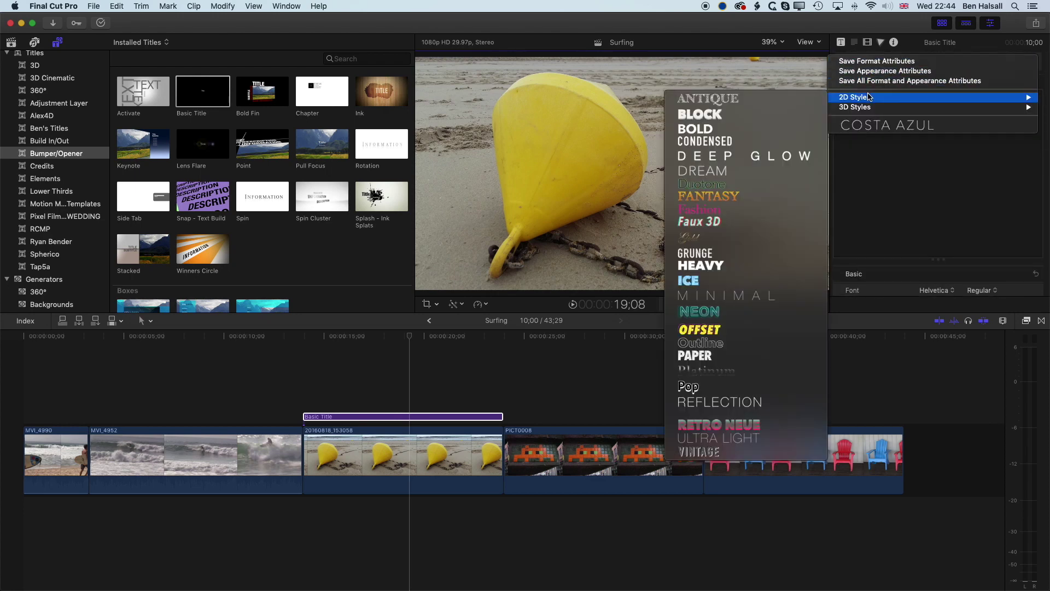
pyautogui.click(781, 129)
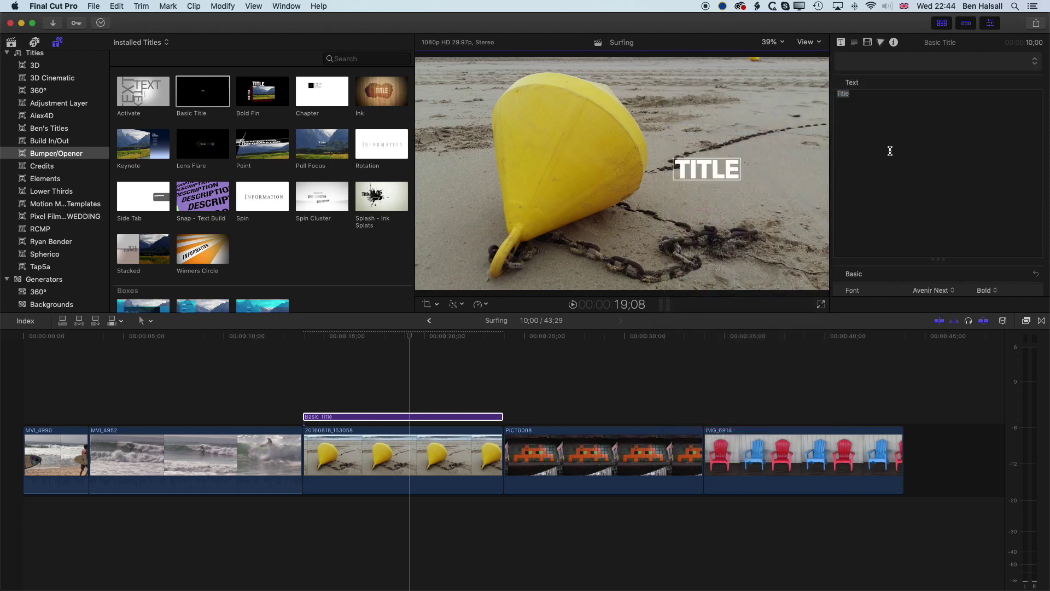
pyautogui.click(884, 99)
pyautogui.press('super+a')
pyautogui.write('BUOY')
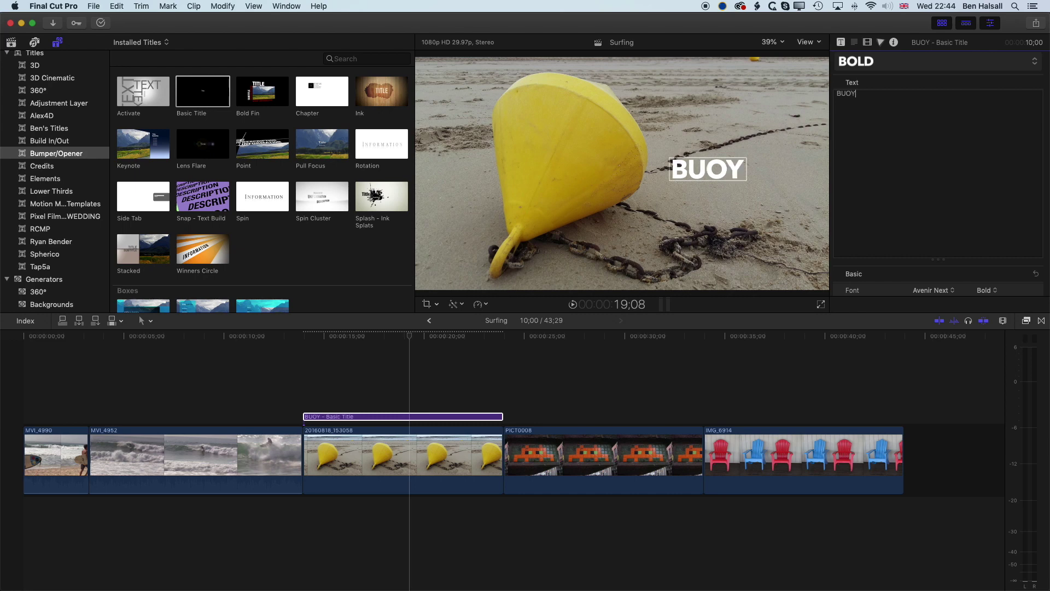
# - Set BUOY's size to 205 and move it lower right beside the buoy
pyautogui.moveTo(706, 178); pyautogui.dragTo(723, 179)
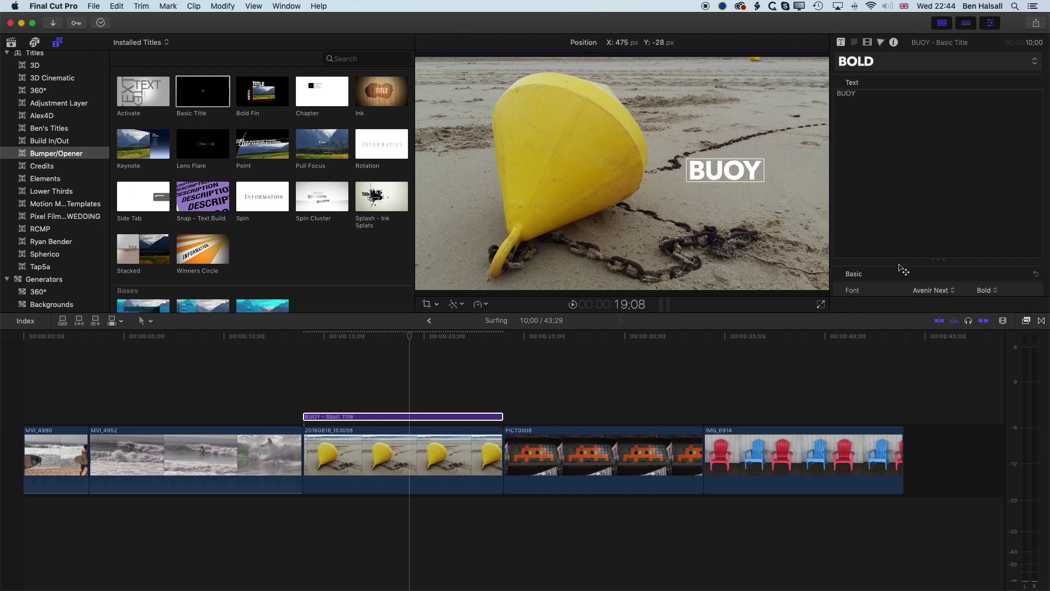
pyautogui.scroll(-3, 957, 268)
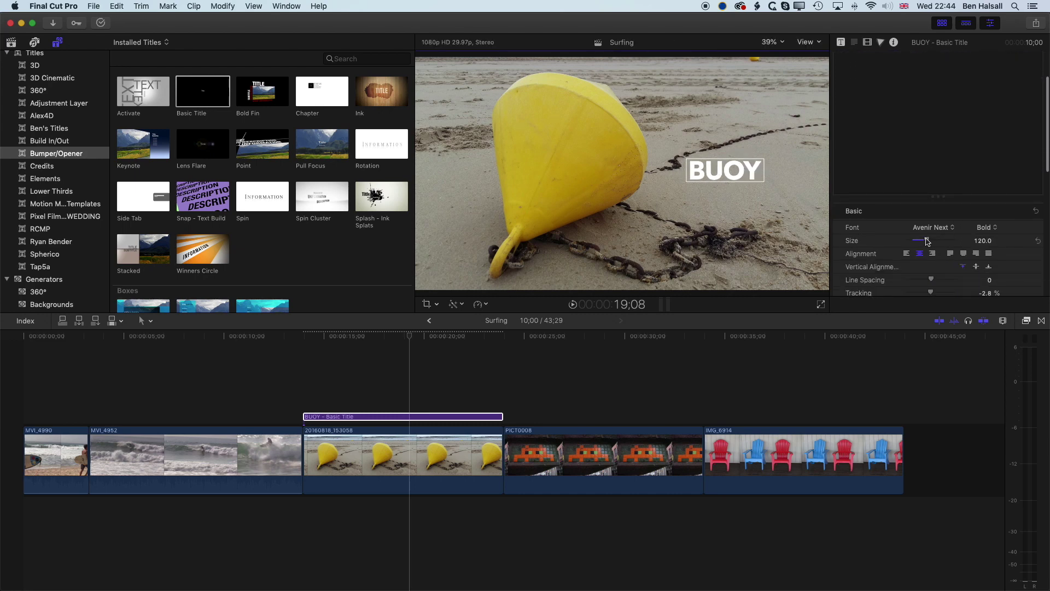
pyautogui.moveTo(927, 241); pyautogui.dragTo(941, 241)
pyautogui.moveTo(762, 174); pyautogui.dragTo(788, 184)
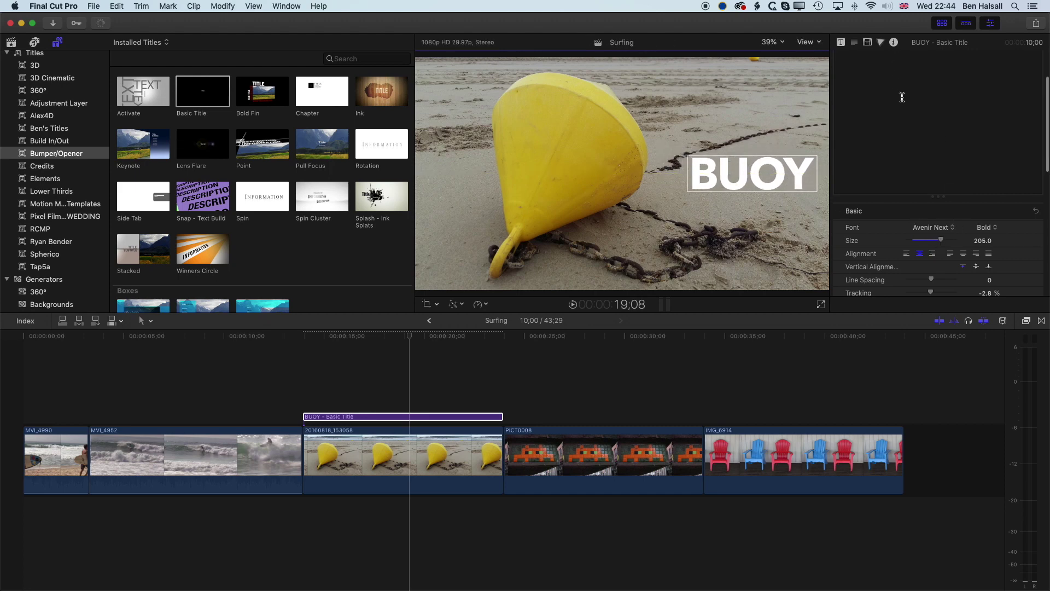
# - Show BUOY's Face settings, try a few face colours, and leave the fill white
pyautogui.scroll(3, 908, 96)
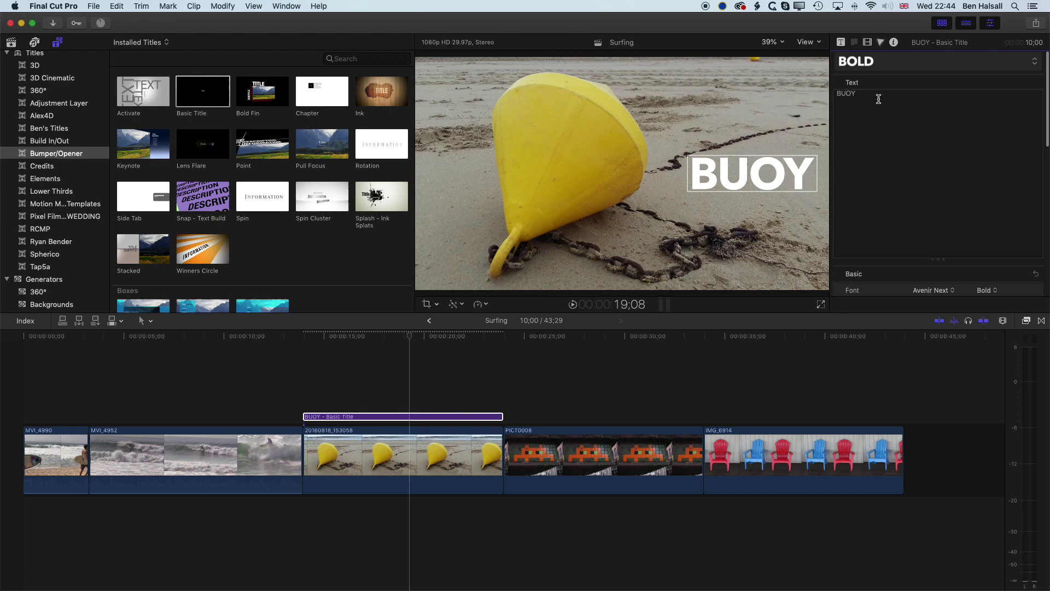
pyautogui.press('super+a')
pyautogui.moveTo(1047, 95); pyautogui.dragTo(1048, 239)
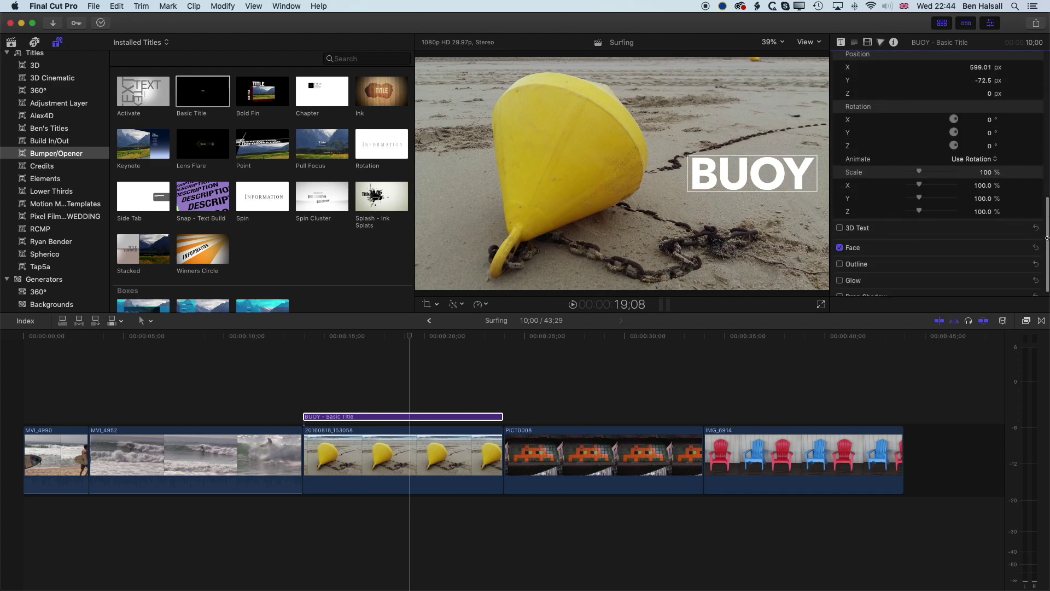
pyautogui.click(1023, 248)
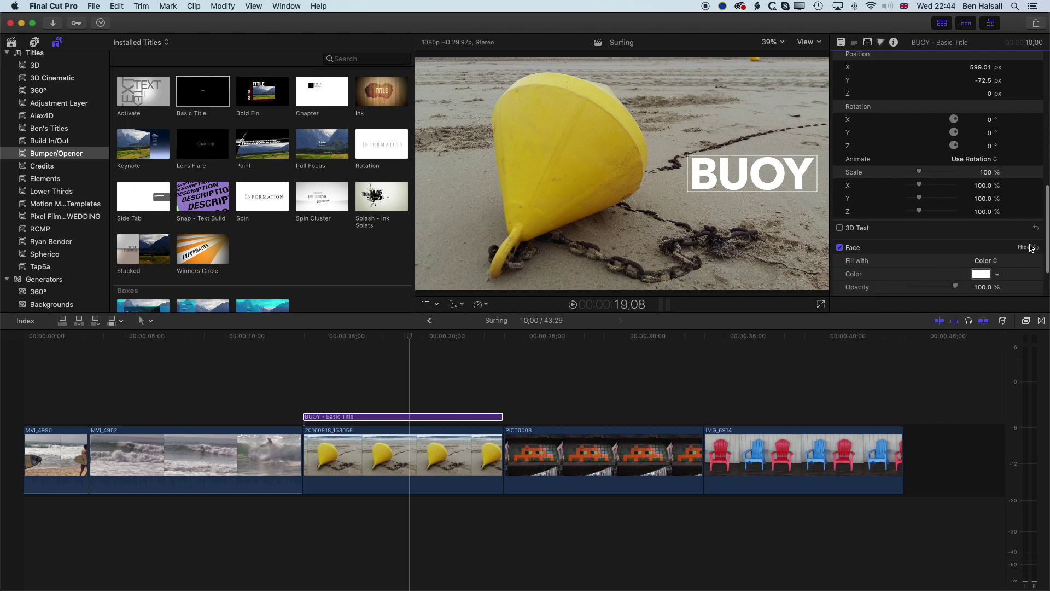
pyautogui.scroll(-3, 1028, 248)
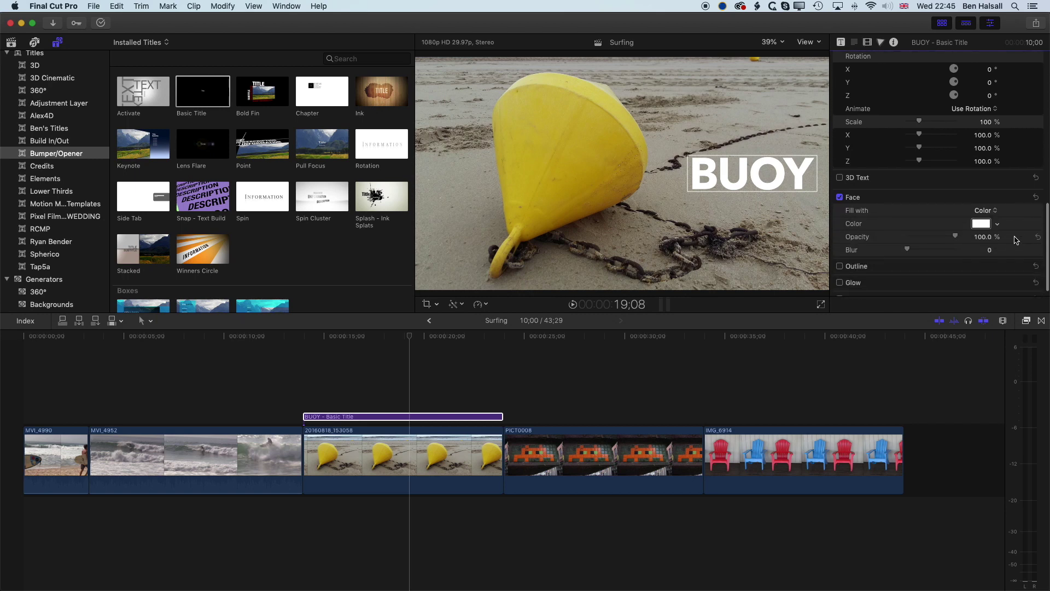
pyautogui.click(999, 225)
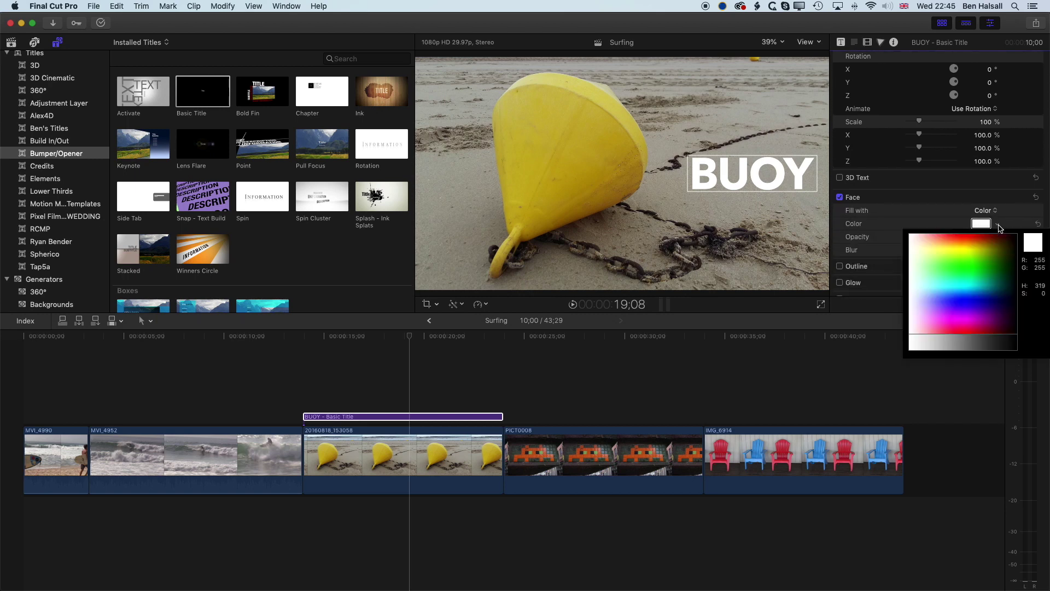
pyautogui.moveTo(935, 240); pyautogui.dragTo(971, 235)
pyautogui.click(999, 226)
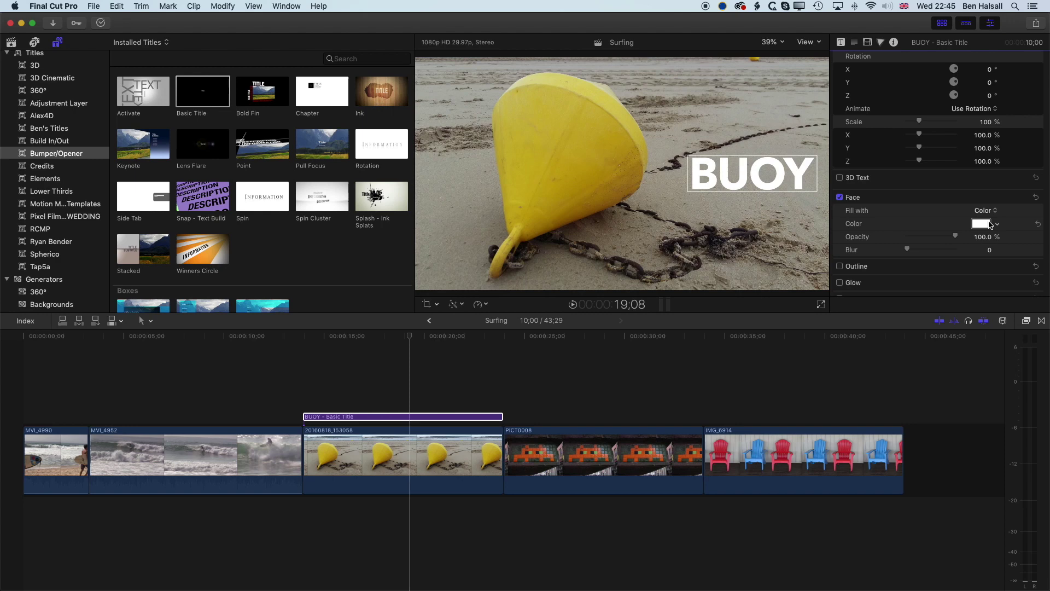
# - Eyedrop the buoy's yellow into the BUOY face colour and brighten it
pyautogui.click(981, 224)
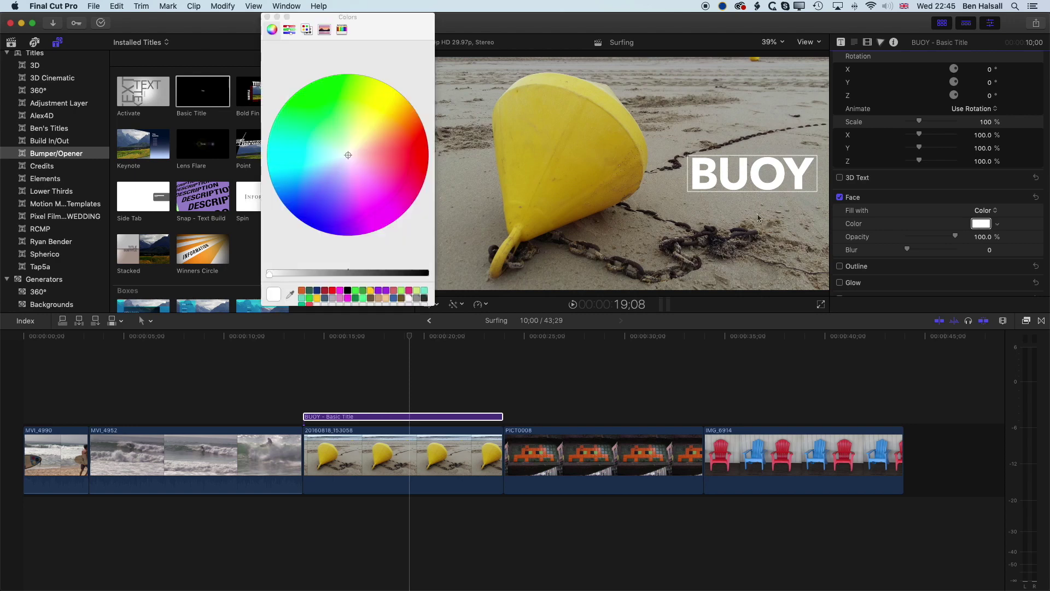
pyautogui.moveTo(399, 15); pyautogui.dragTo(409, 42)
pyautogui.moveTo(442, 312); pyautogui.dragTo(445, 363)
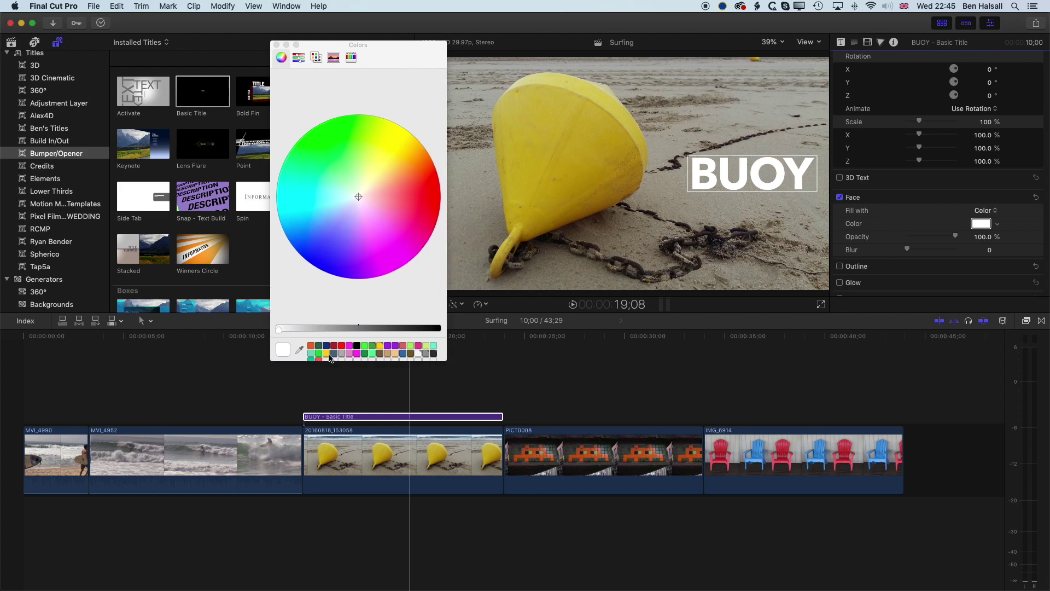
pyautogui.moveTo(405, 360); pyautogui.dragTo(407, 334)
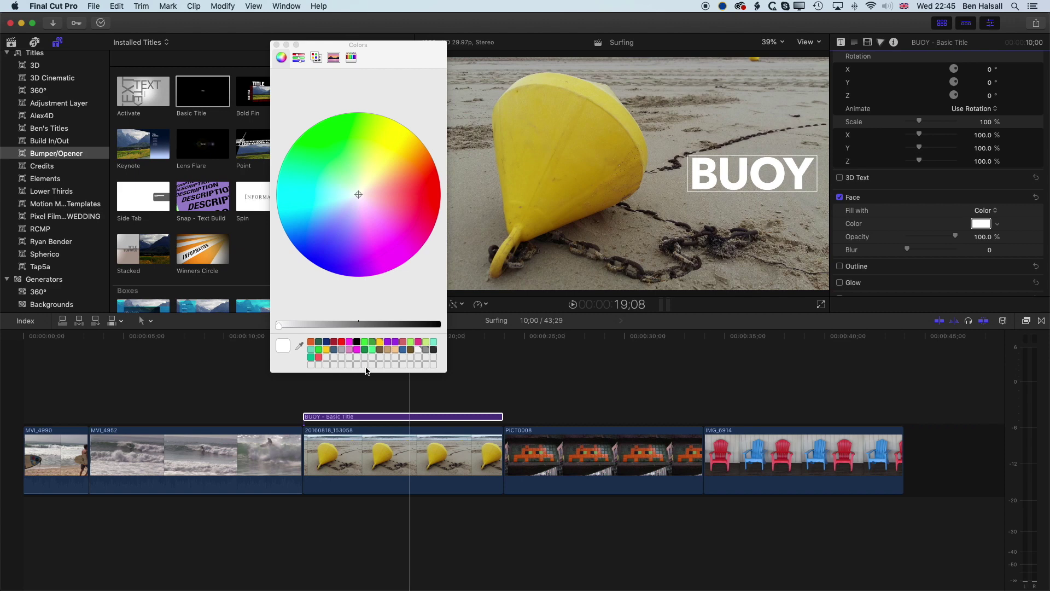
pyautogui.click(300, 347)
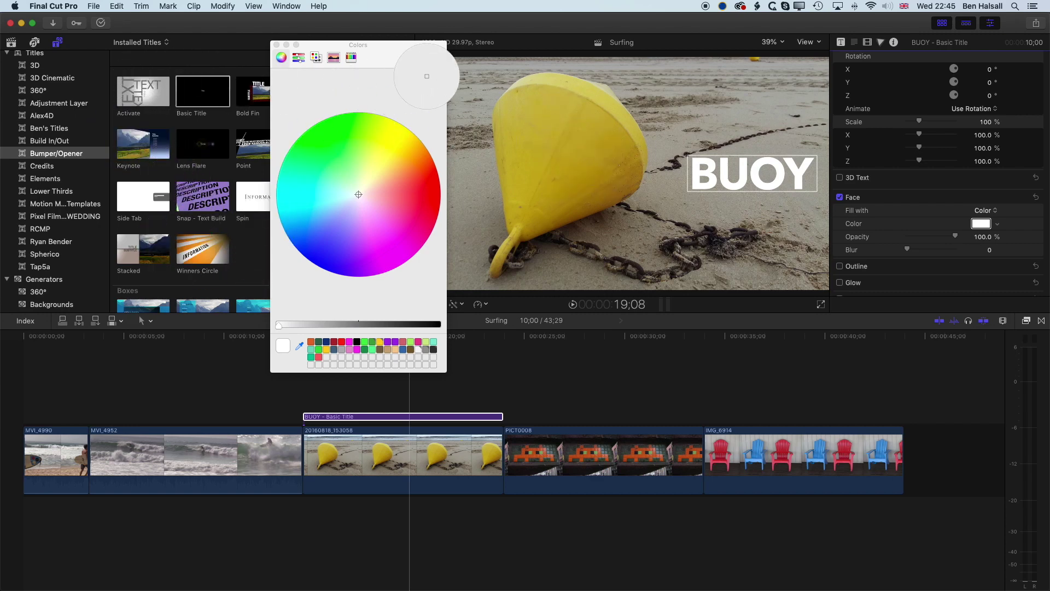
pyautogui.click(557, 128)
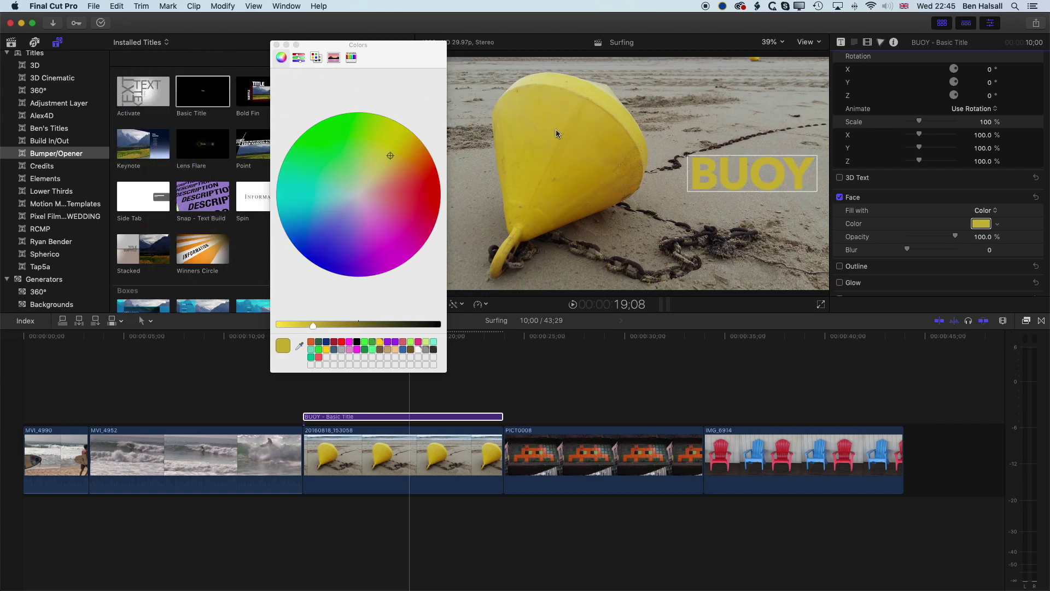
pyautogui.click(299, 345)
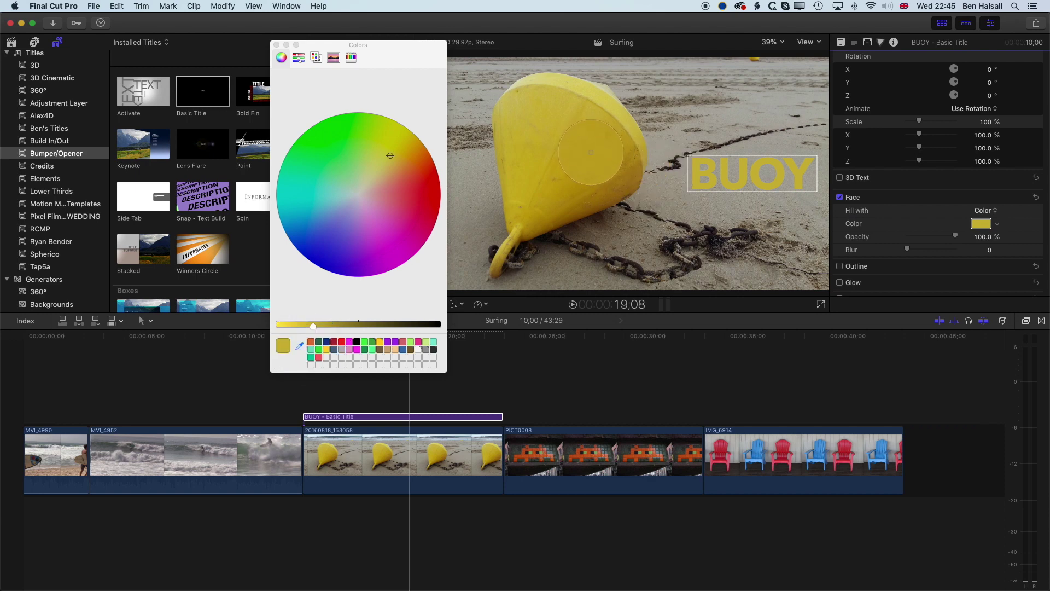
pyautogui.click(527, 176)
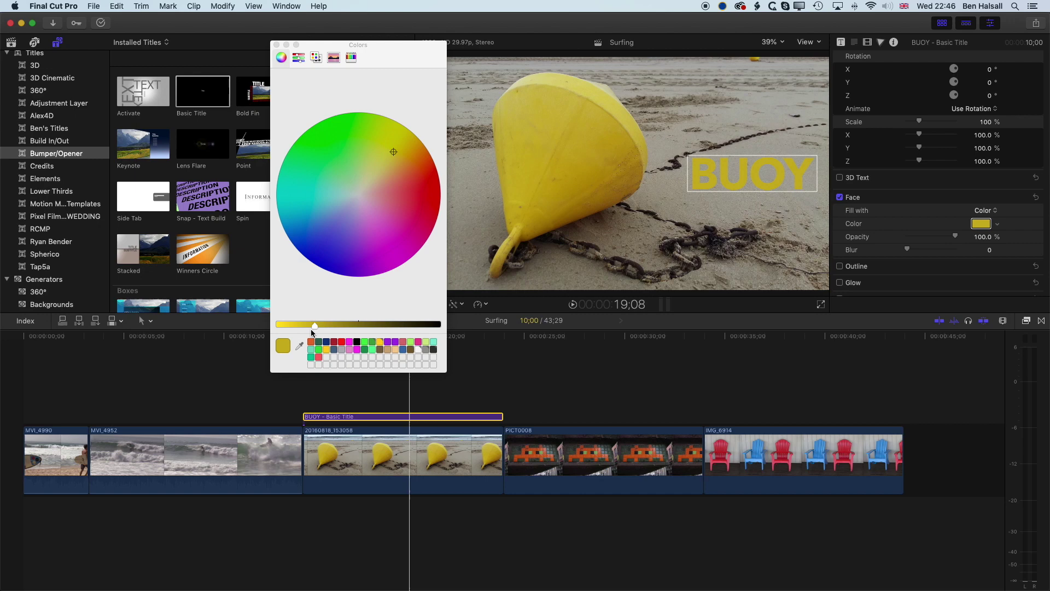
pyautogui.moveTo(316, 328); pyautogui.dragTo(298, 328)
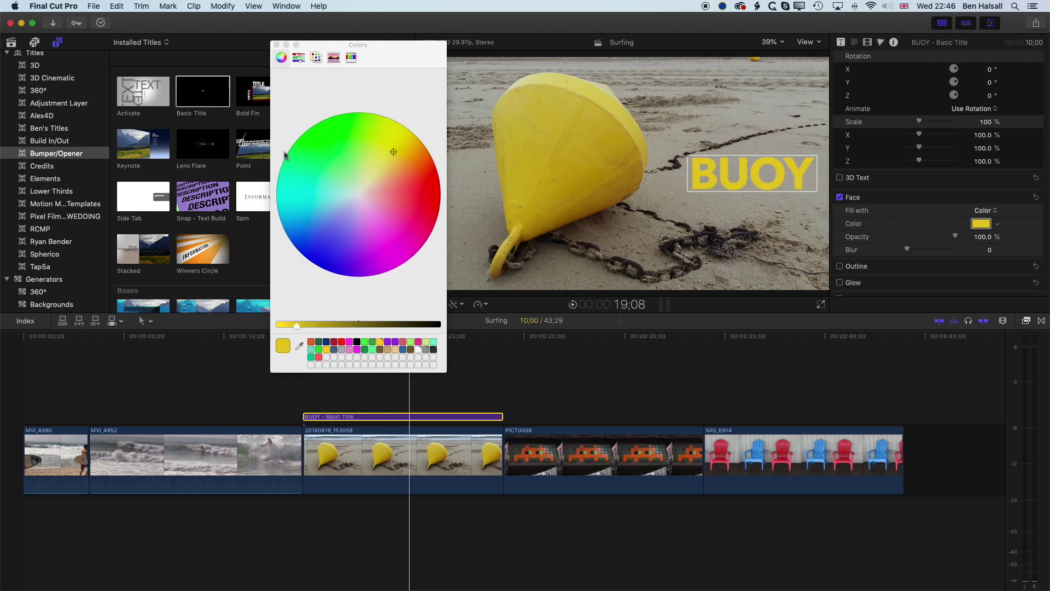
# - Connect a black Custom solid from Generators > Solids above the PICT0008 mosaic clip
pyautogui.click(527, 335)
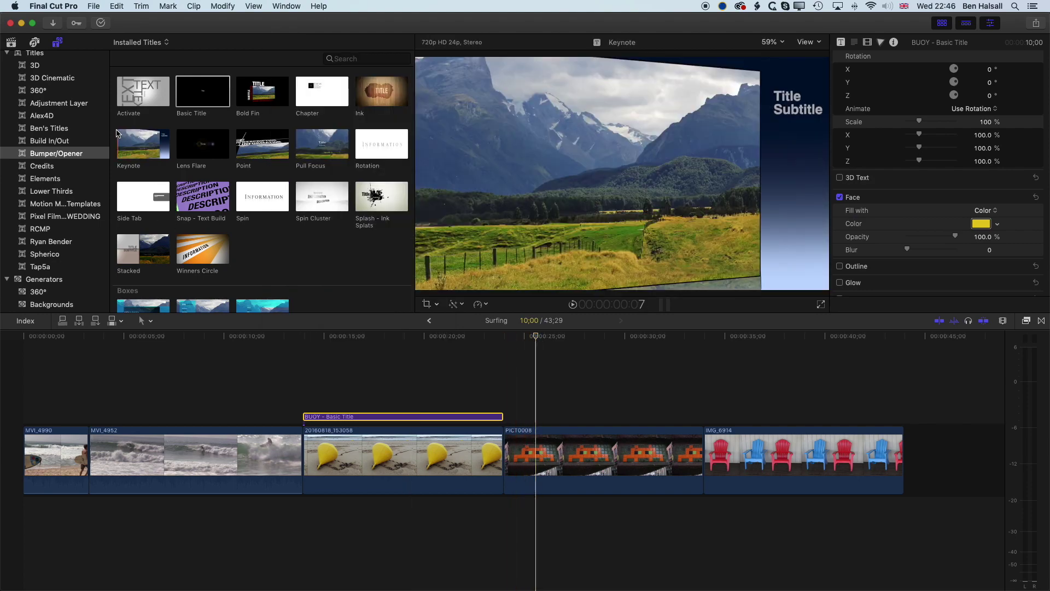
pyautogui.scroll(-5, 37, 114)
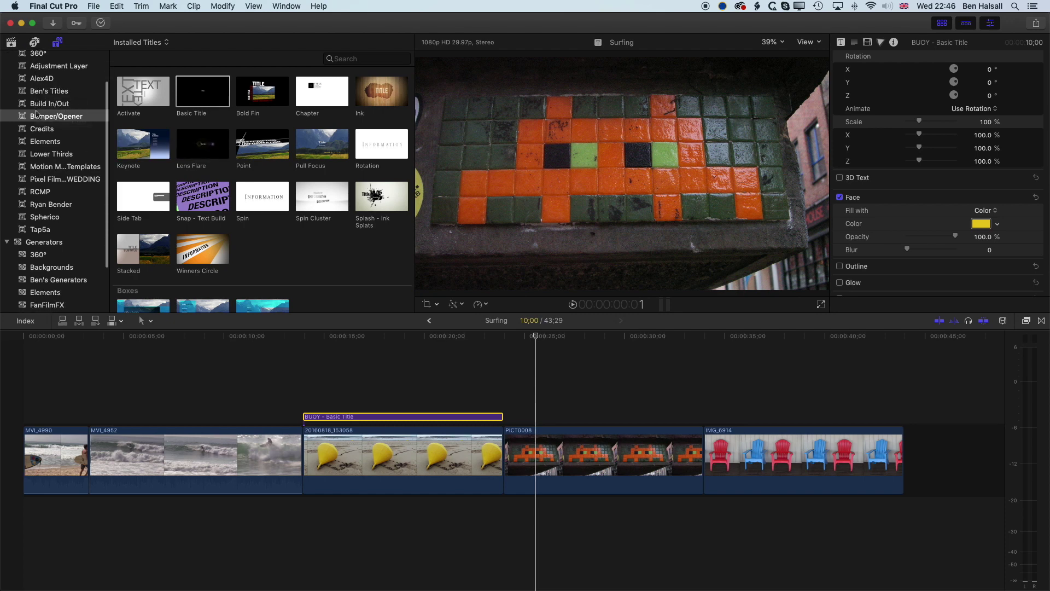
pyautogui.scroll(-3, 37, 114)
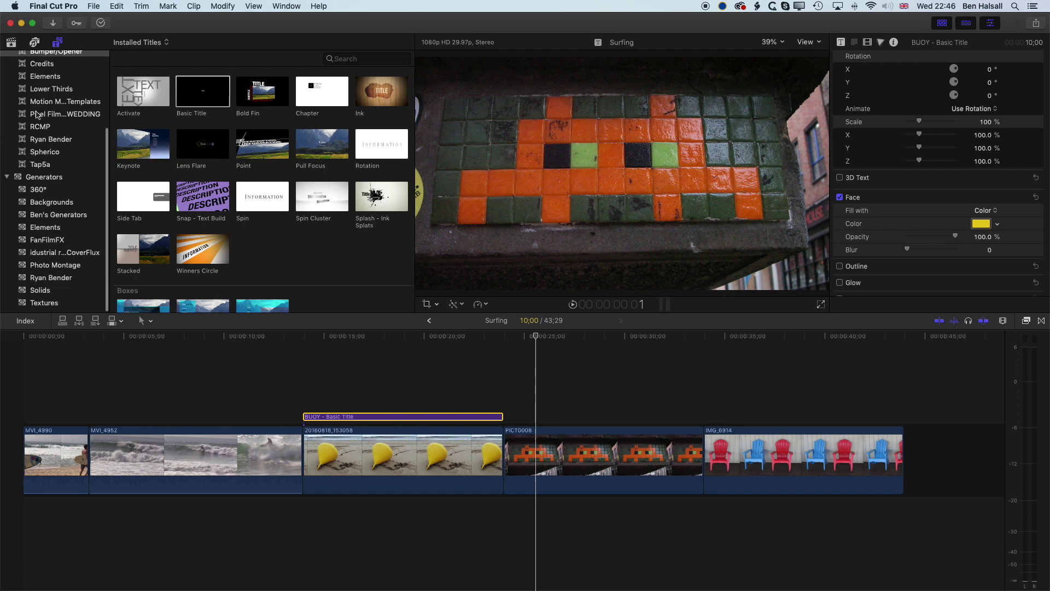
pyautogui.click(46, 298)
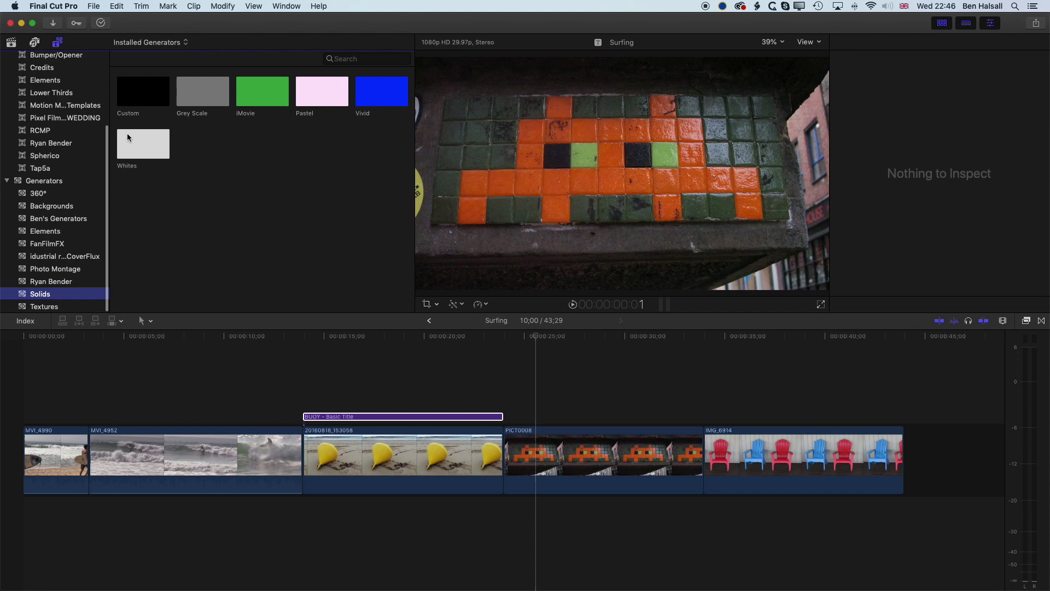
pyautogui.click(143, 94)
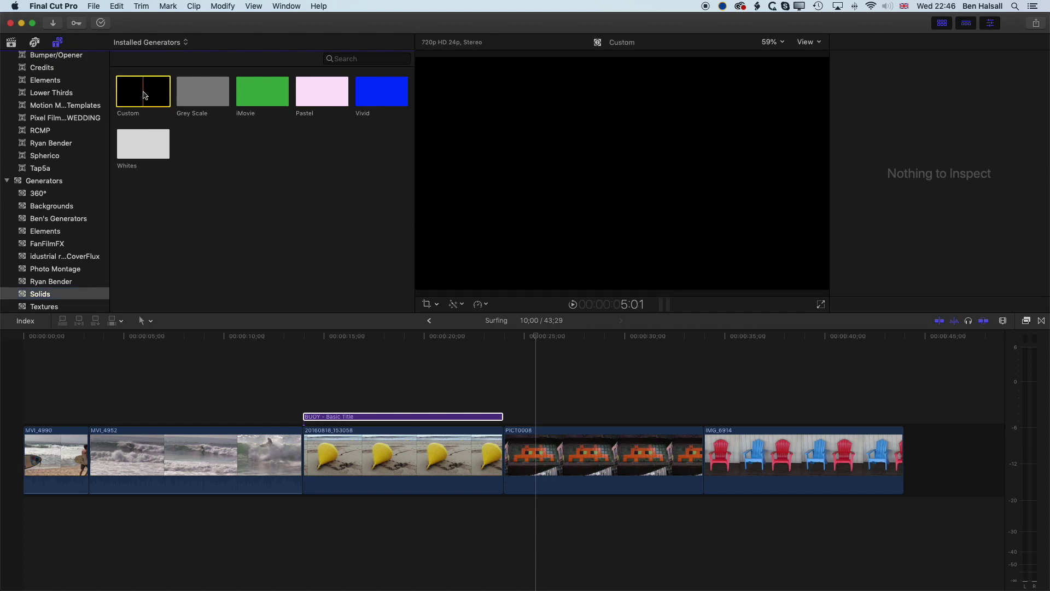
pyautogui.moveTo(145, 95); pyautogui.dragTo(563, 365)
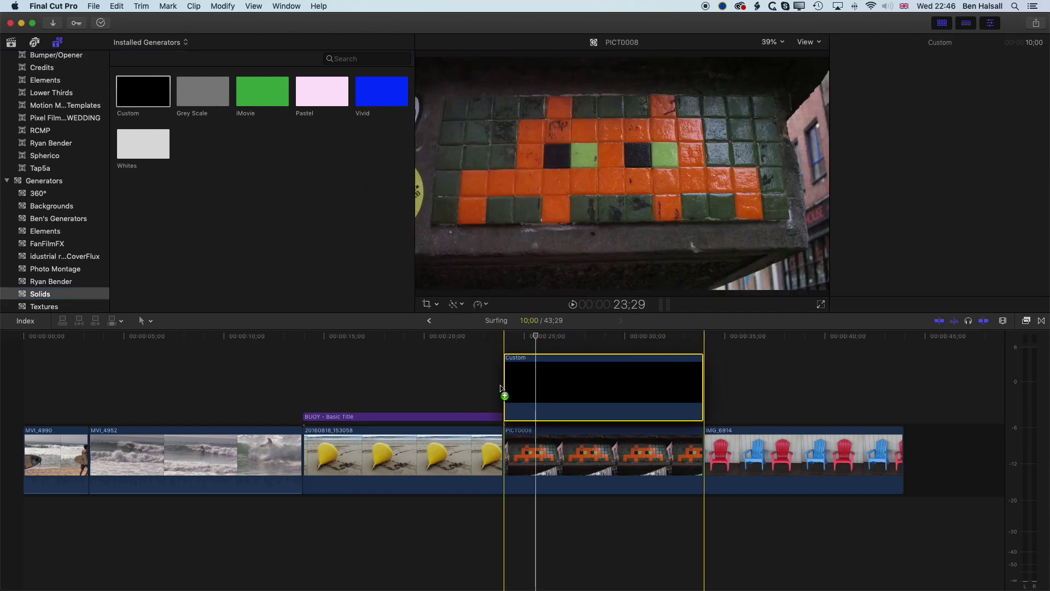
pyautogui.click(572, 375)
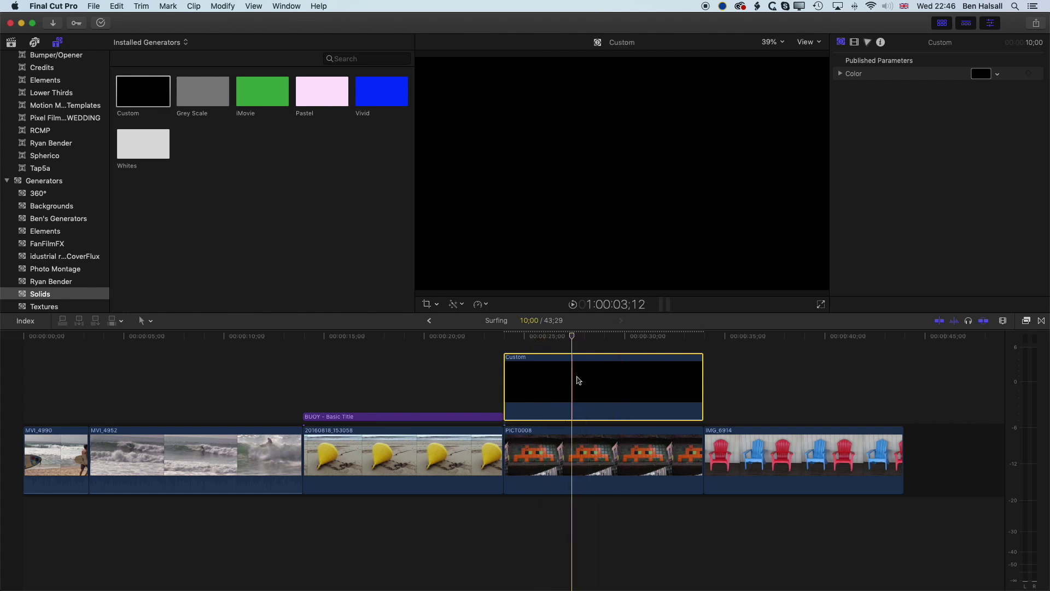
# - Crop the Custom solid's top by 818 px, leaving a bar along the bottom
pyautogui.click(855, 43)
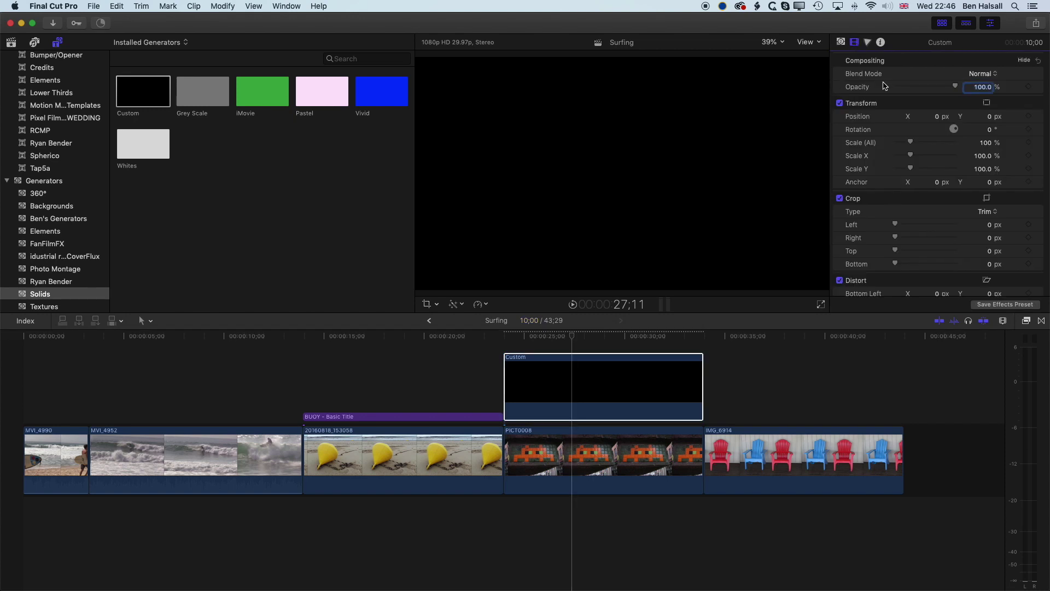
pyautogui.scroll(-3, 942, 198)
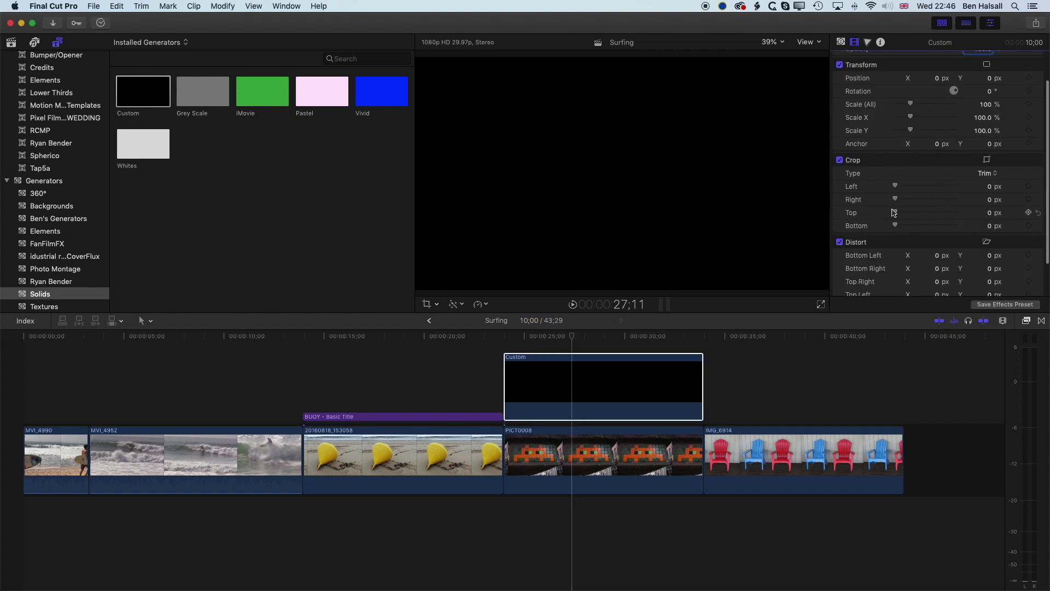
pyautogui.moveTo(895, 213); pyautogui.dragTo(940, 213)
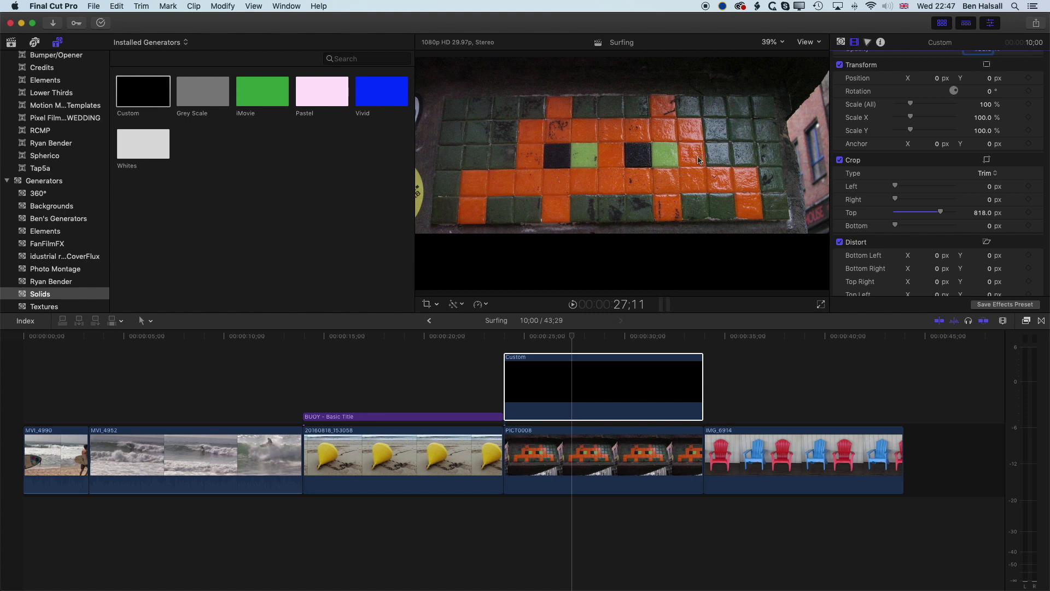
# - Colour the solid bar orange by eyedropping an orange mosaic tile in the viewer
pyautogui.click(841, 43)
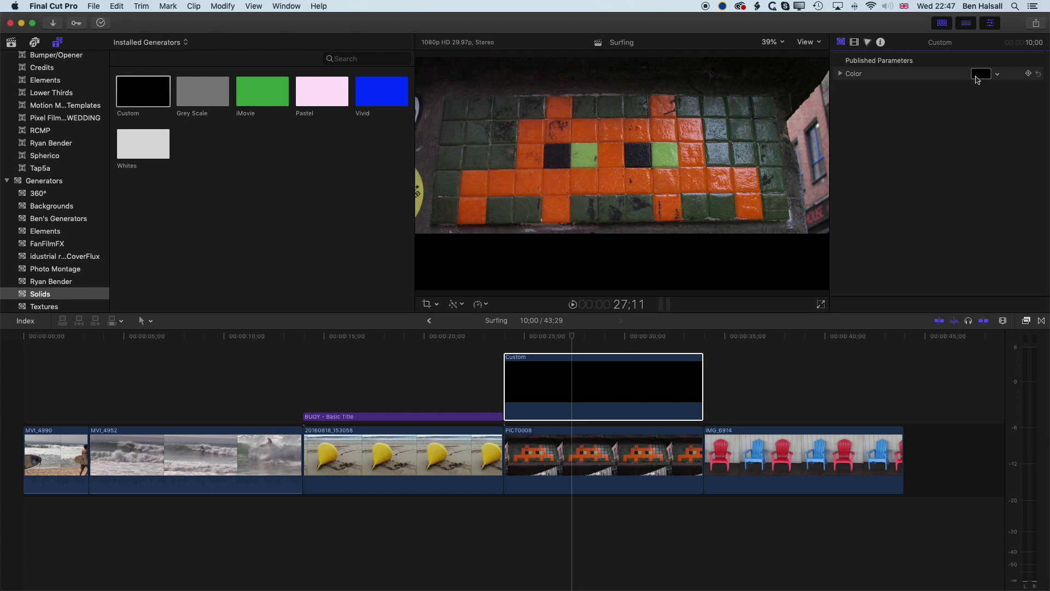
pyautogui.click(999, 77)
pyautogui.moveTo(962, 90); pyautogui.dragTo(994, 75)
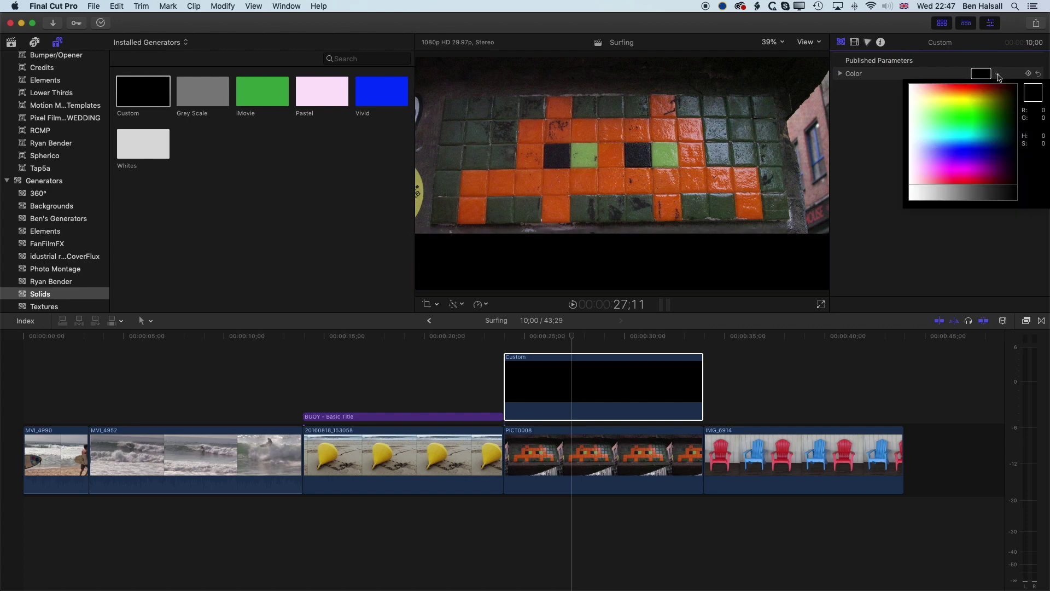
pyautogui.click(998, 77)
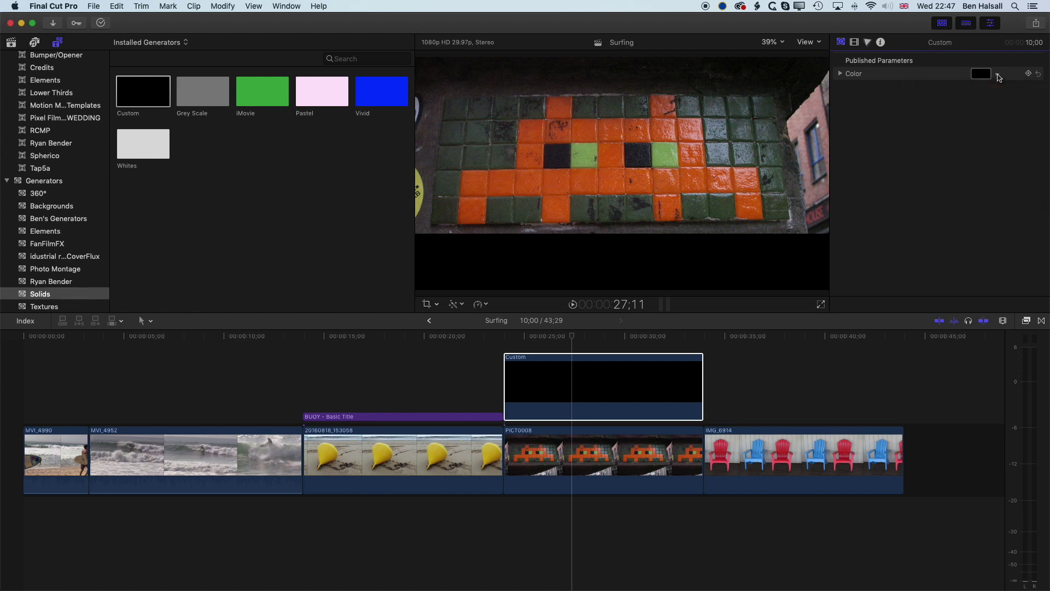
pyautogui.click(999, 77)
pyautogui.moveTo(962, 101); pyautogui.dragTo(977, 118)
pyautogui.click(981, 72)
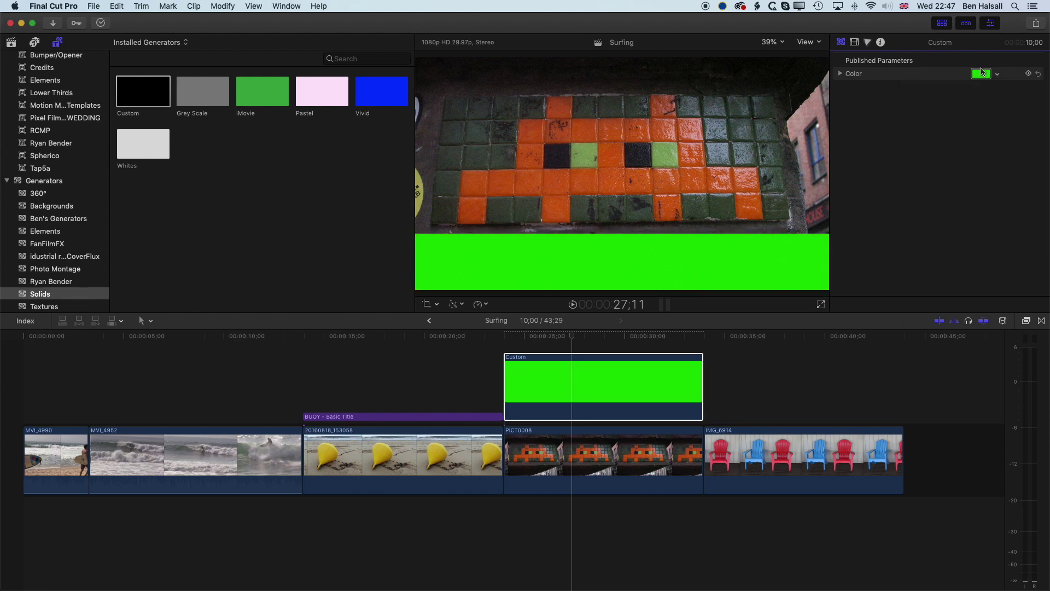
pyautogui.click(981, 74)
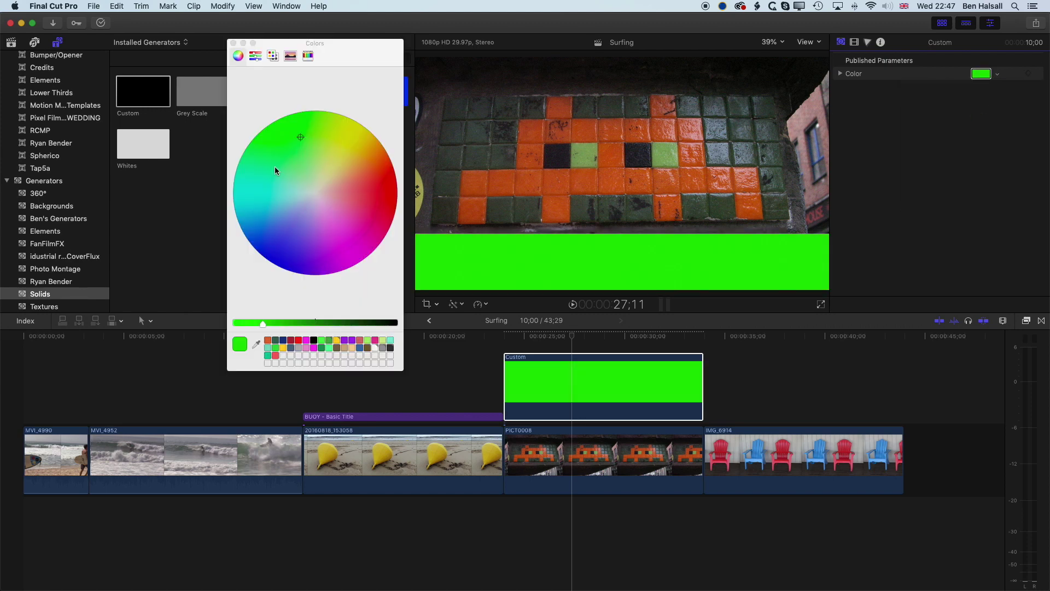
pyautogui.click(256, 344)
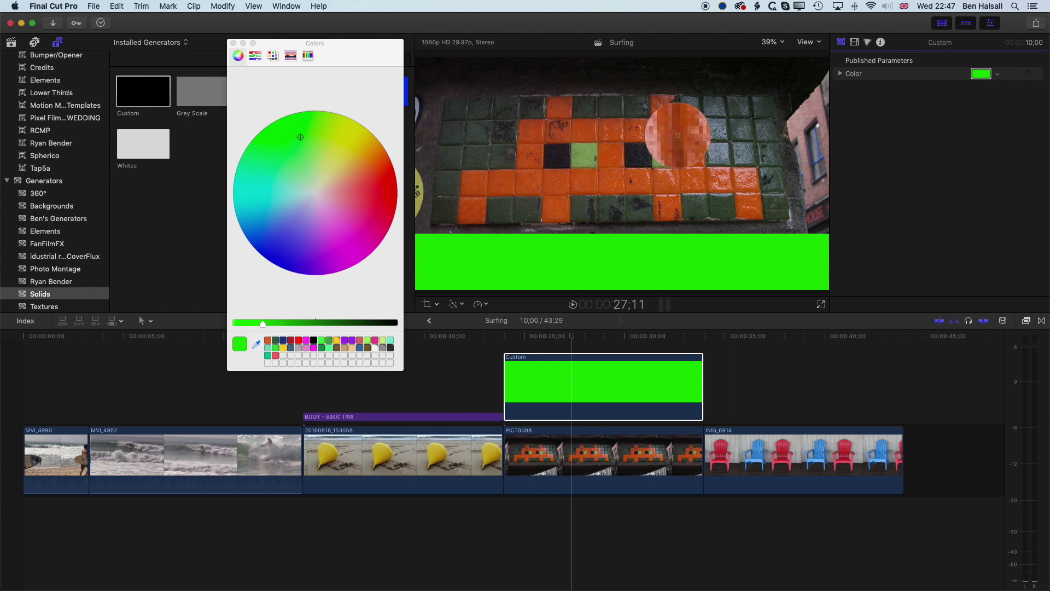
pyautogui.click(587, 178)
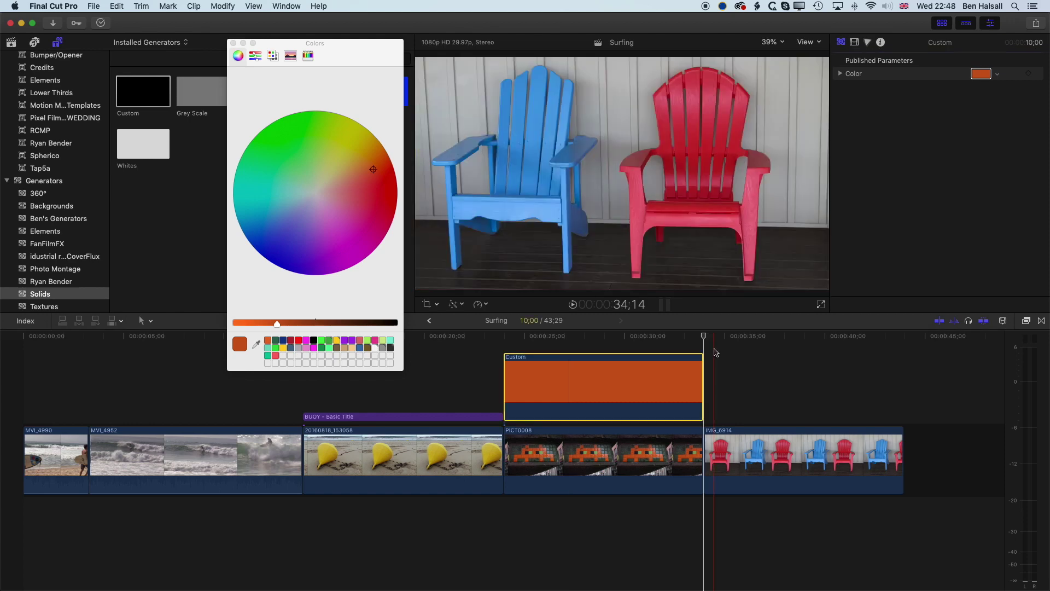
# - Drag the Colorize effect from the Color category onto the IMG_6914 chairs clip
pyautogui.click(722, 442)
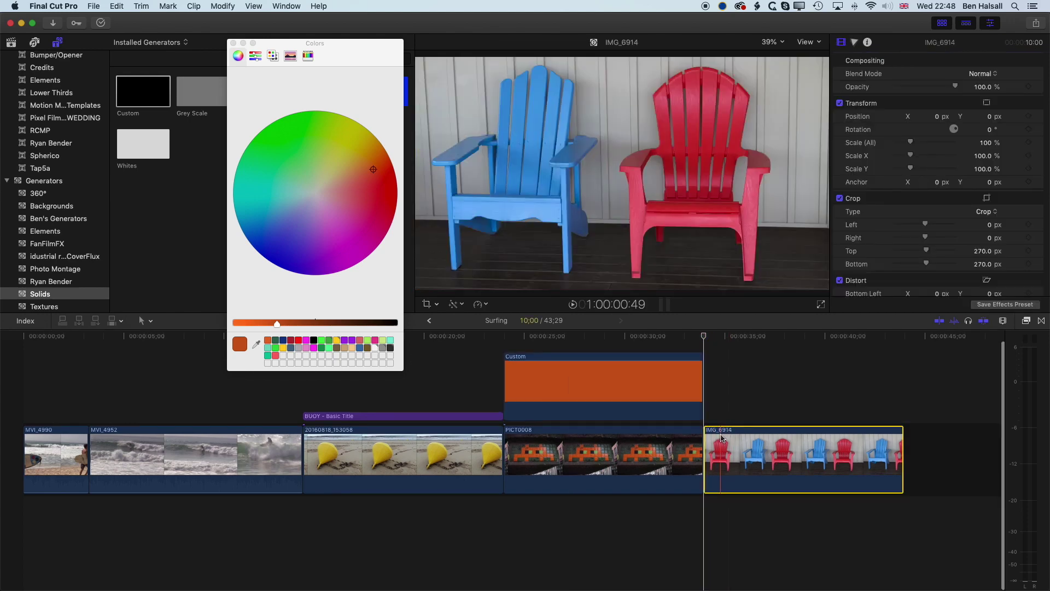
pyautogui.click(233, 42)
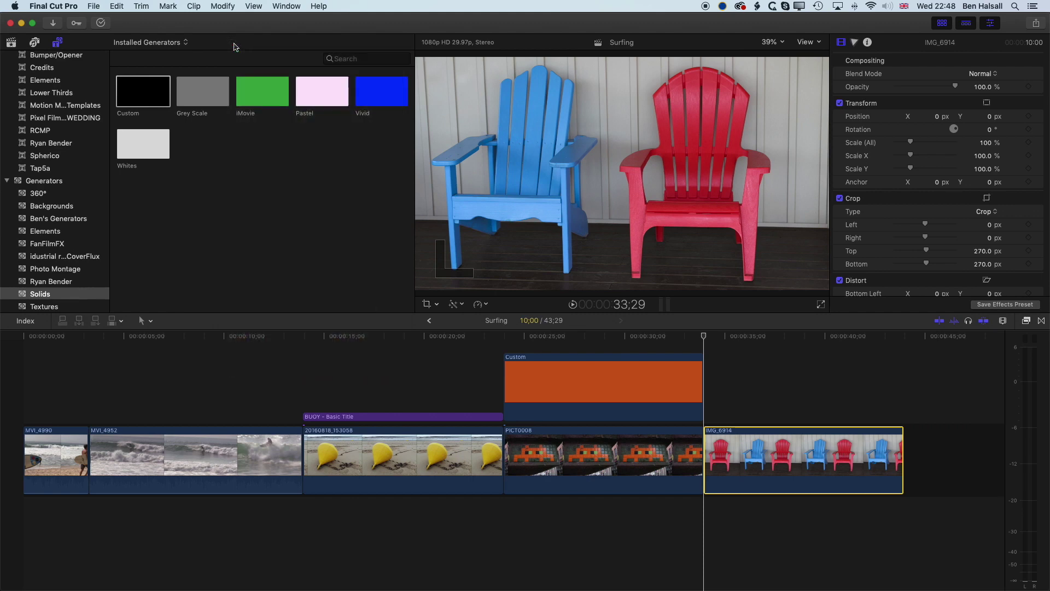
pyautogui.click(1026, 321)
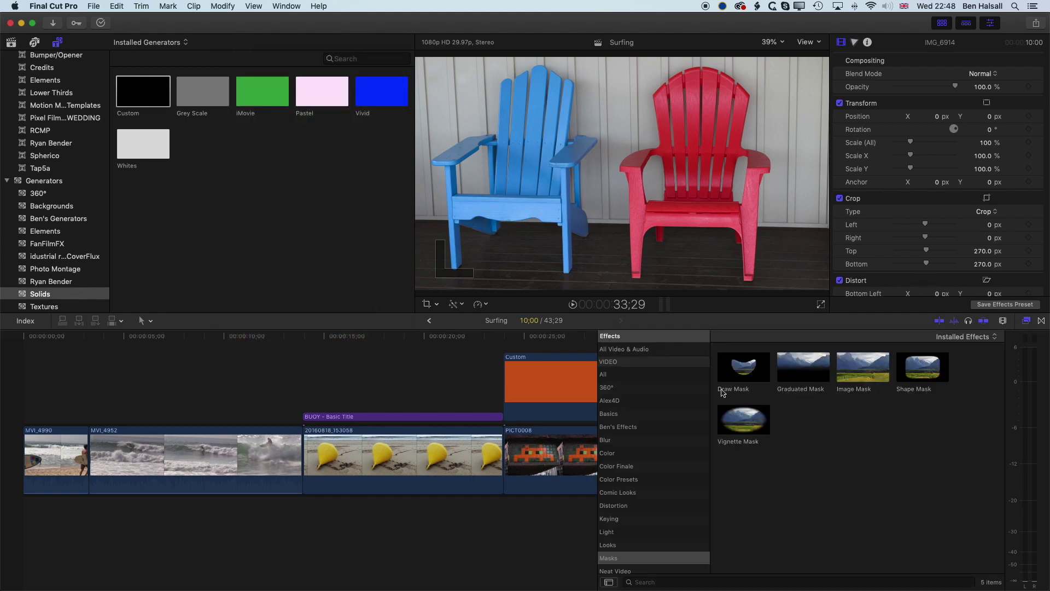
pyautogui.hscroll(10, 435, 397)
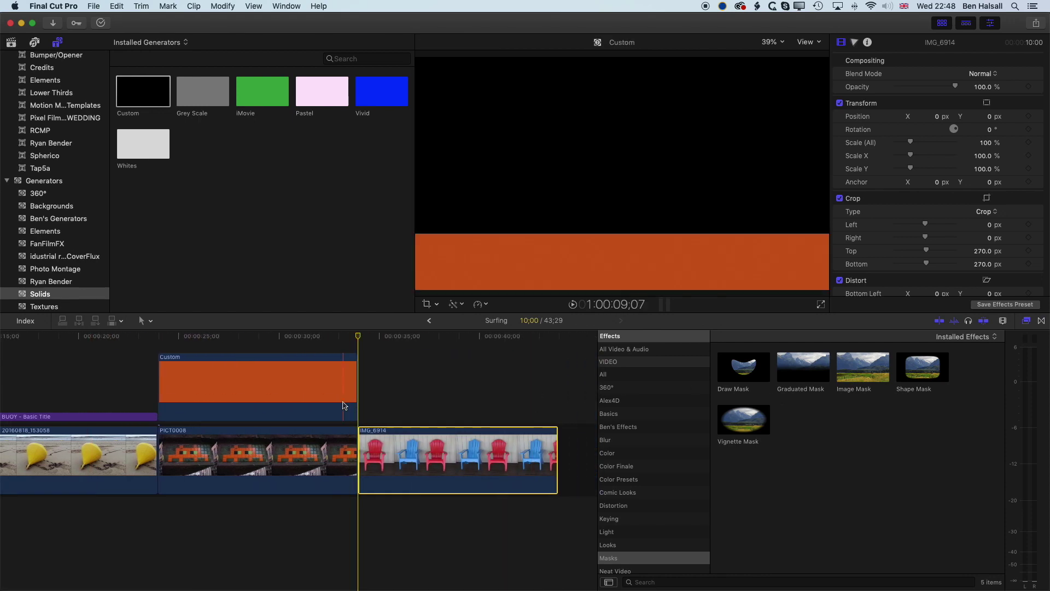
pyautogui.hscroll(2, 421, 355)
pyautogui.click(411, 337)
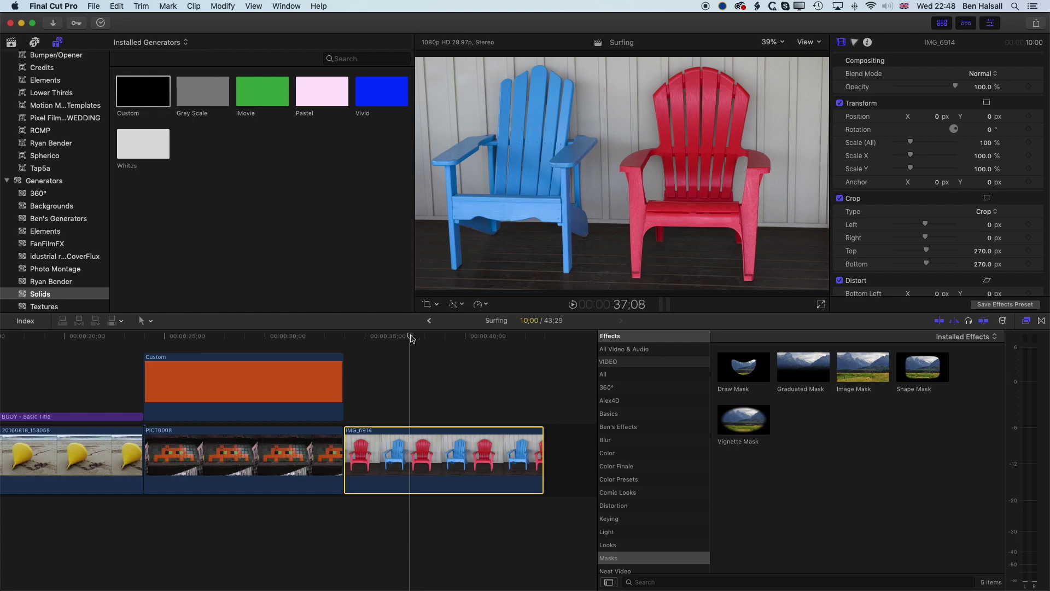
pyautogui.click(607, 453)
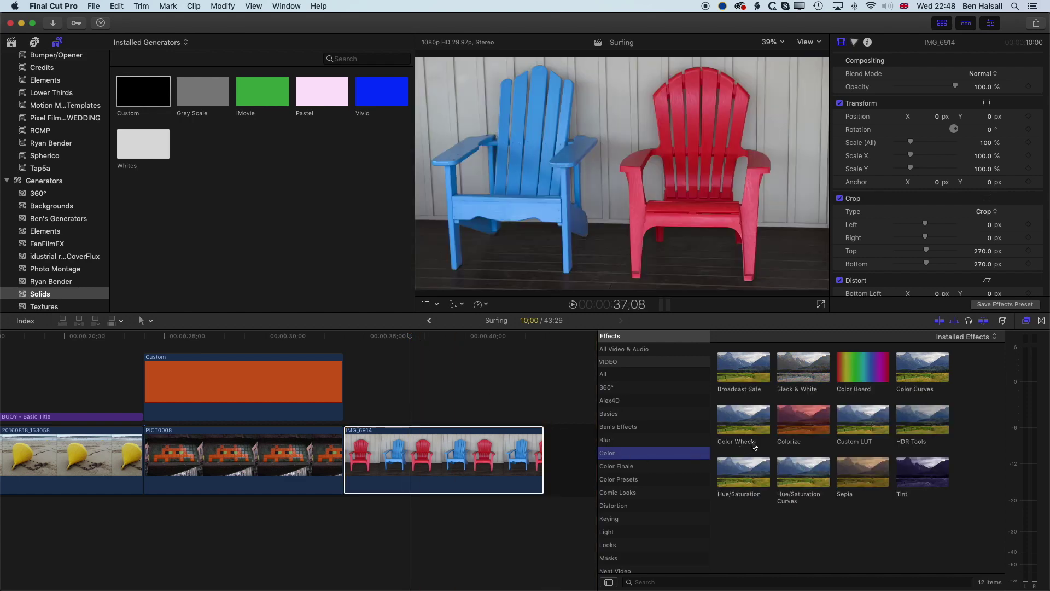
pyautogui.moveTo(789, 427); pyautogui.dragTo(433, 462)
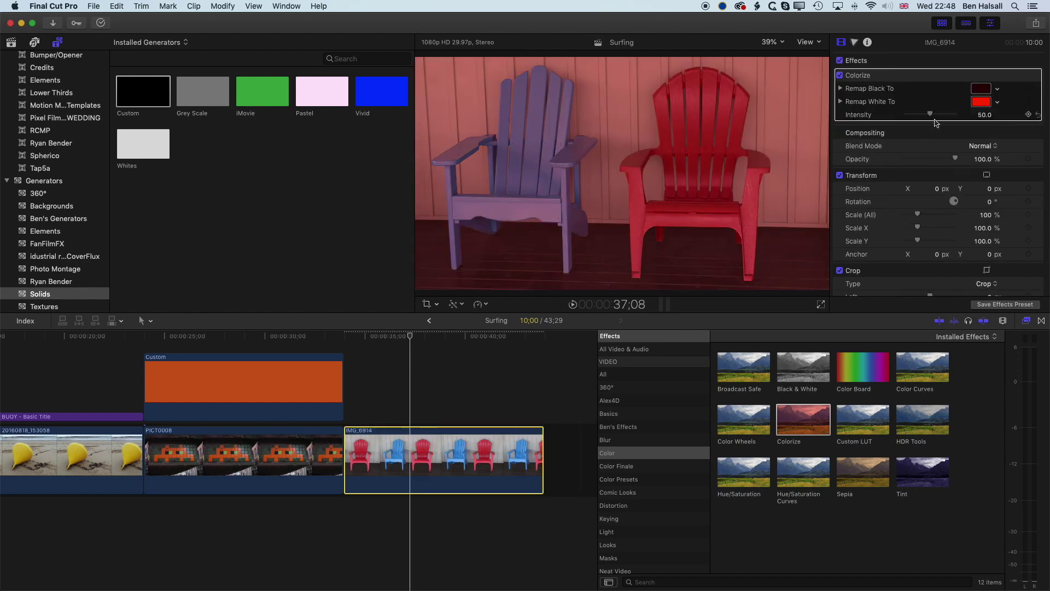
# - With Colorize off, eyedrop the blue chair for Remap Black To
pyautogui.click(981, 89)
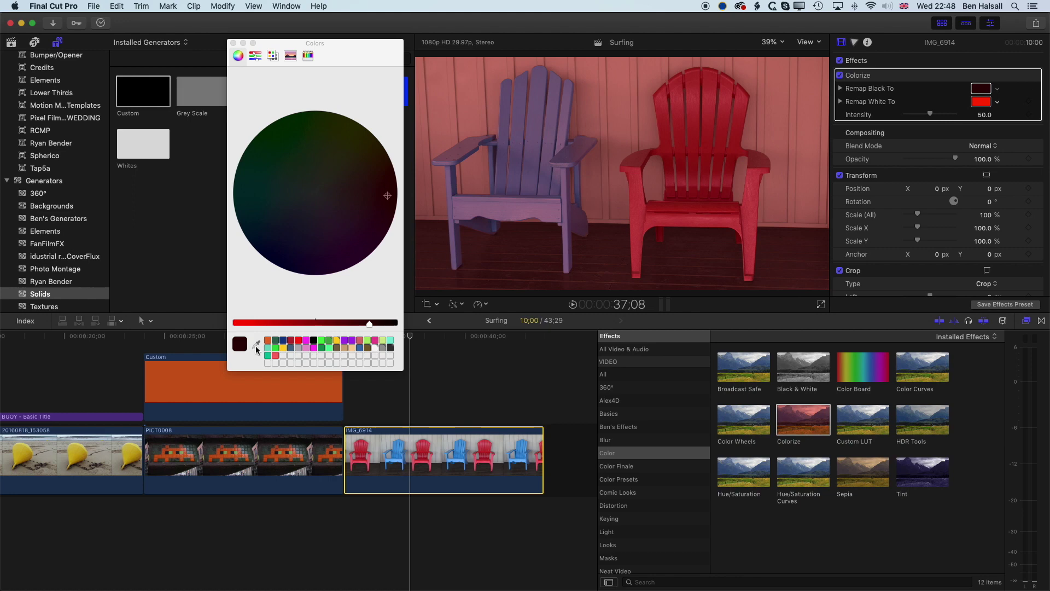
pyautogui.click(840, 75)
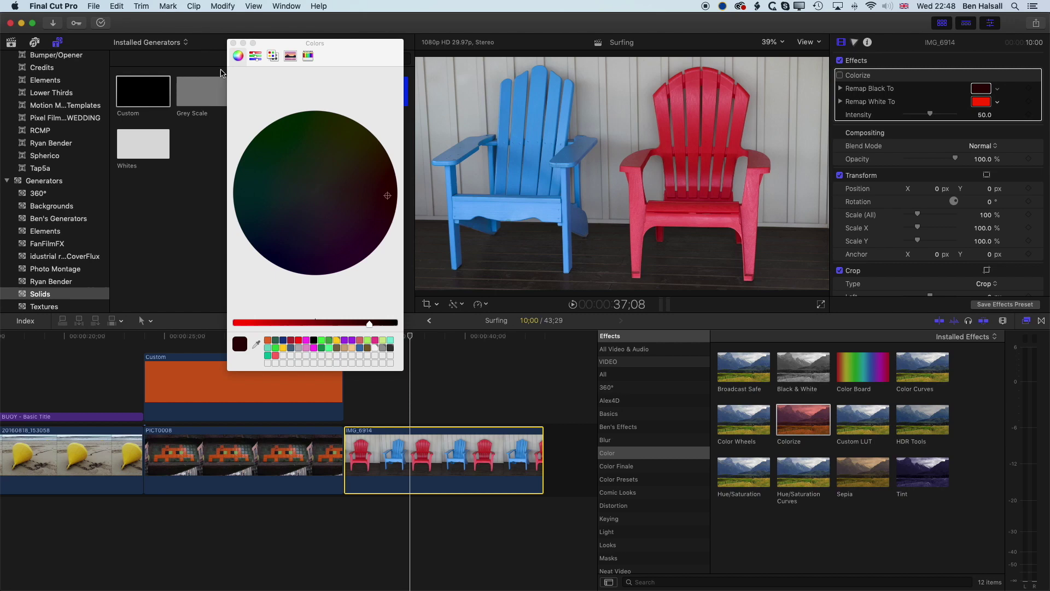
pyautogui.click(233, 43)
pyautogui.click(980, 88)
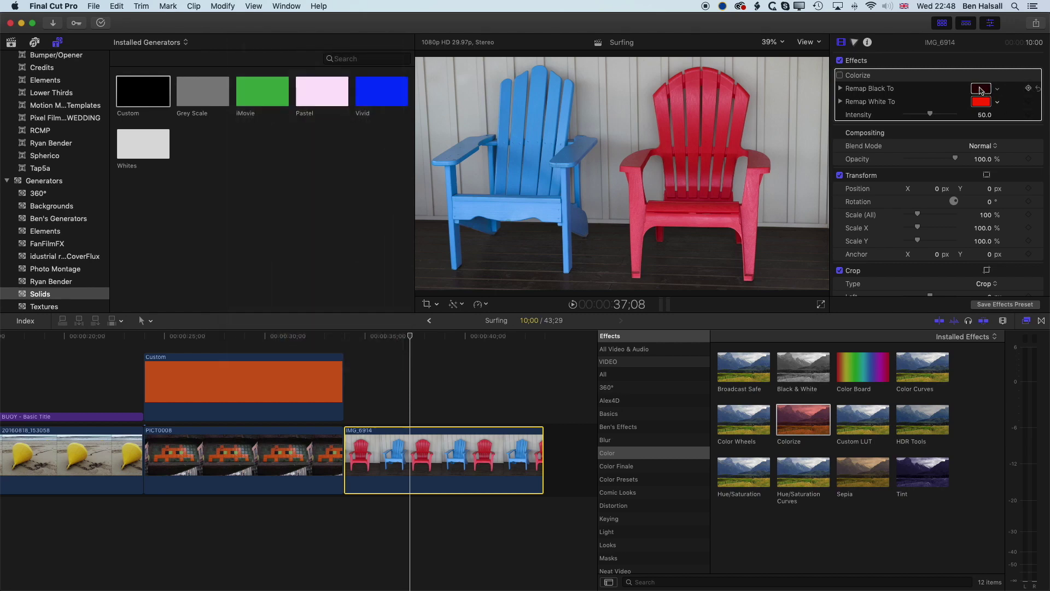
pyautogui.click(256, 345)
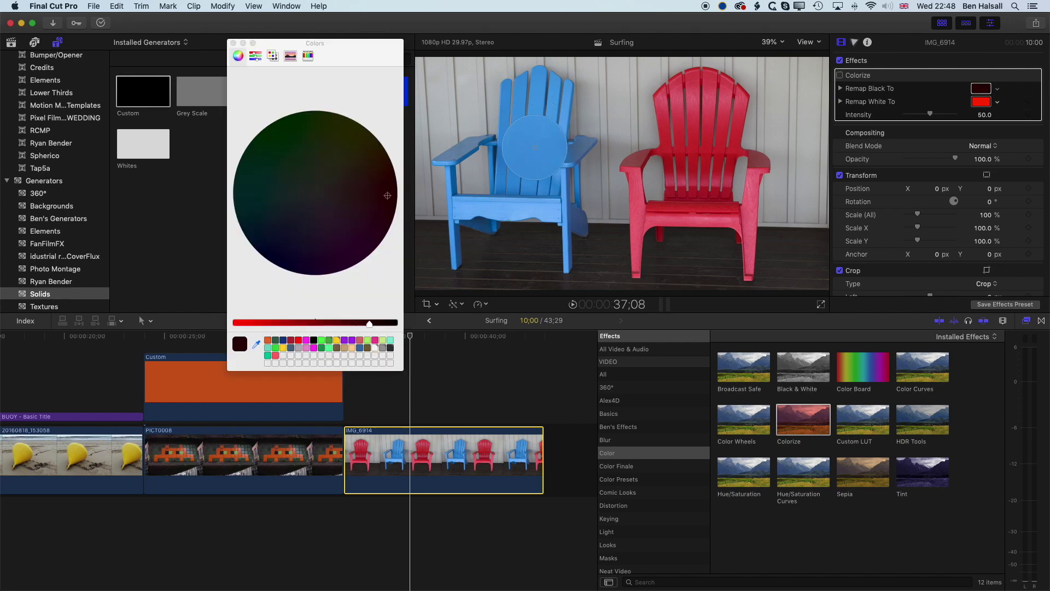
pyautogui.click(507, 210)
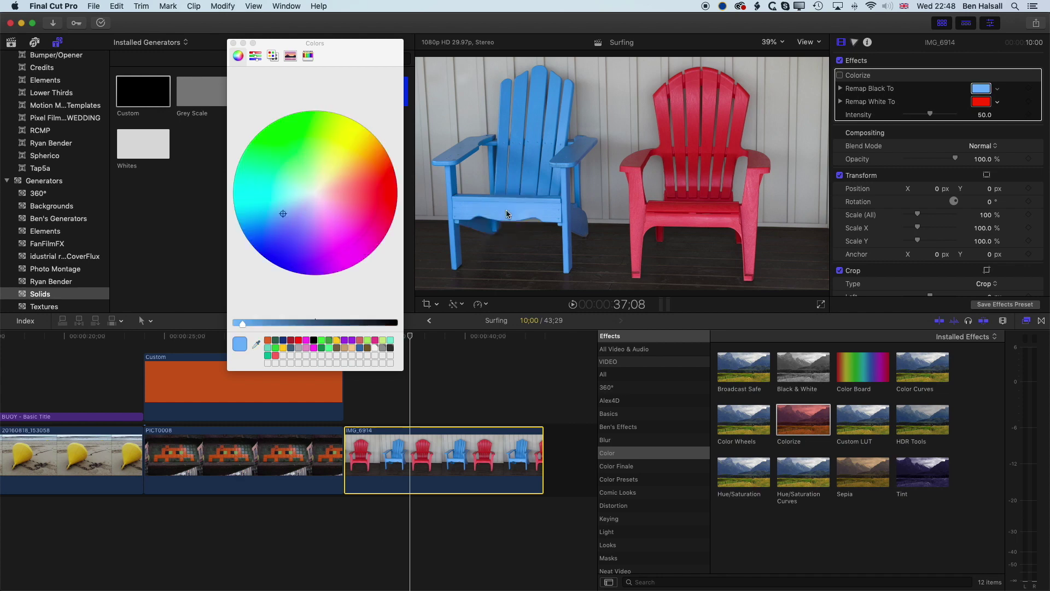
# - Eyedrop the red chair for Remap White To, re-enable Colorize, and set intensity 100
pyautogui.click(980, 101)
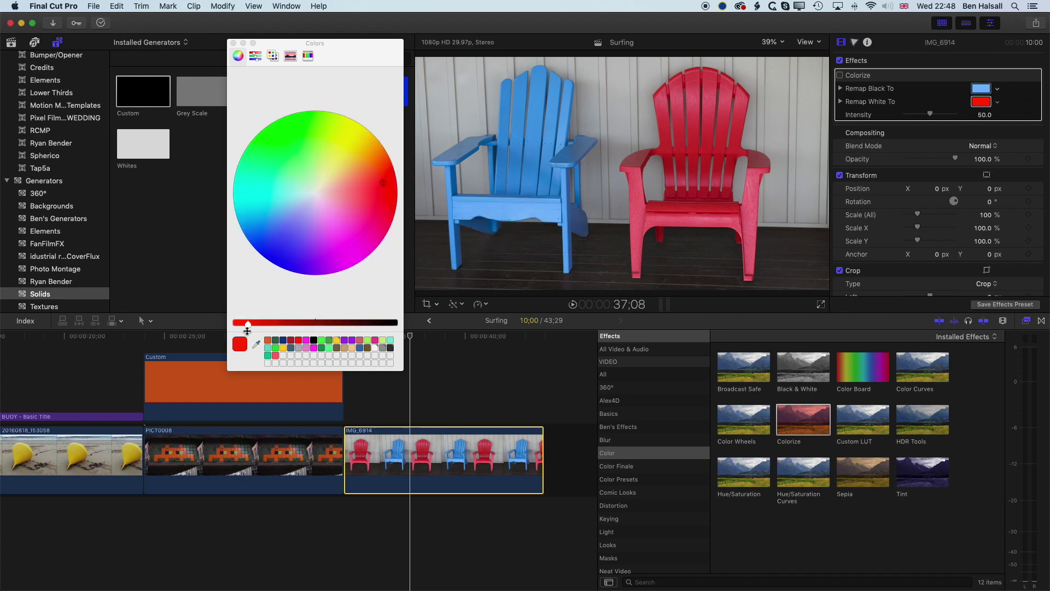
pyautogui.click(257, 344)
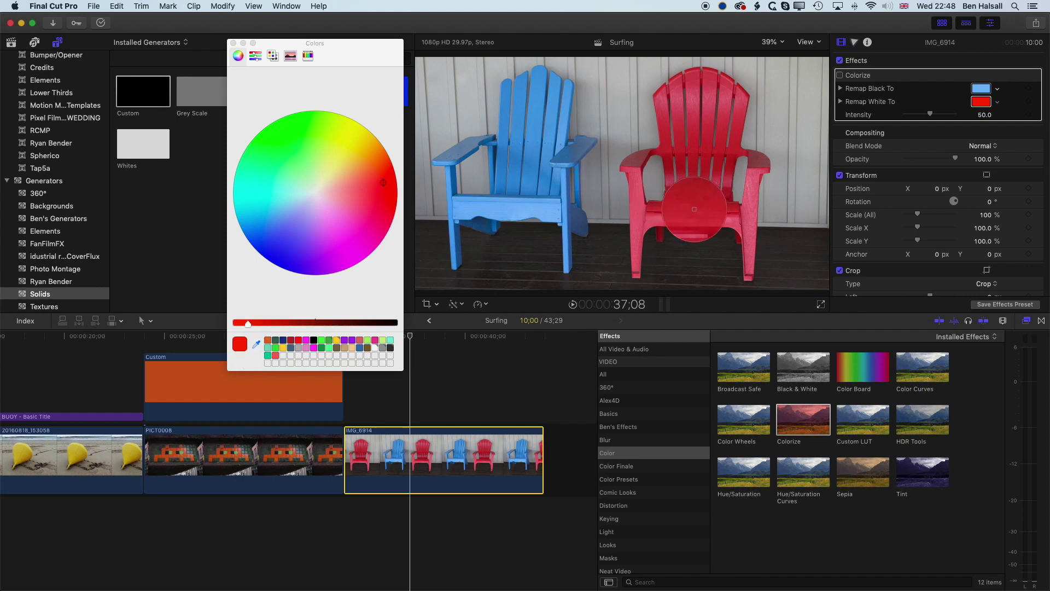
pyautogui.click(694, 209)
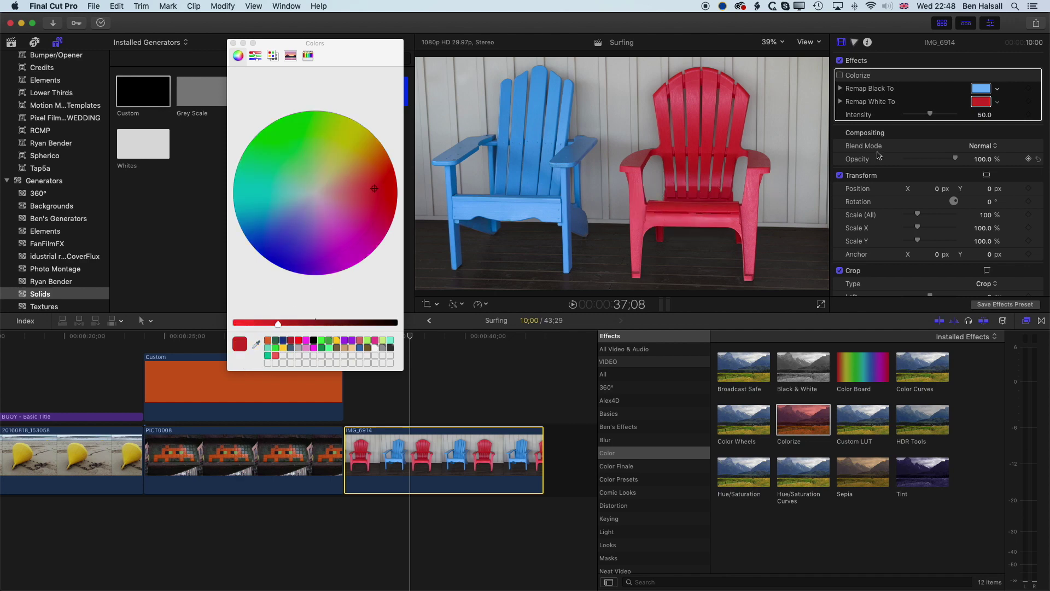
pyautogui.click(841, 76)
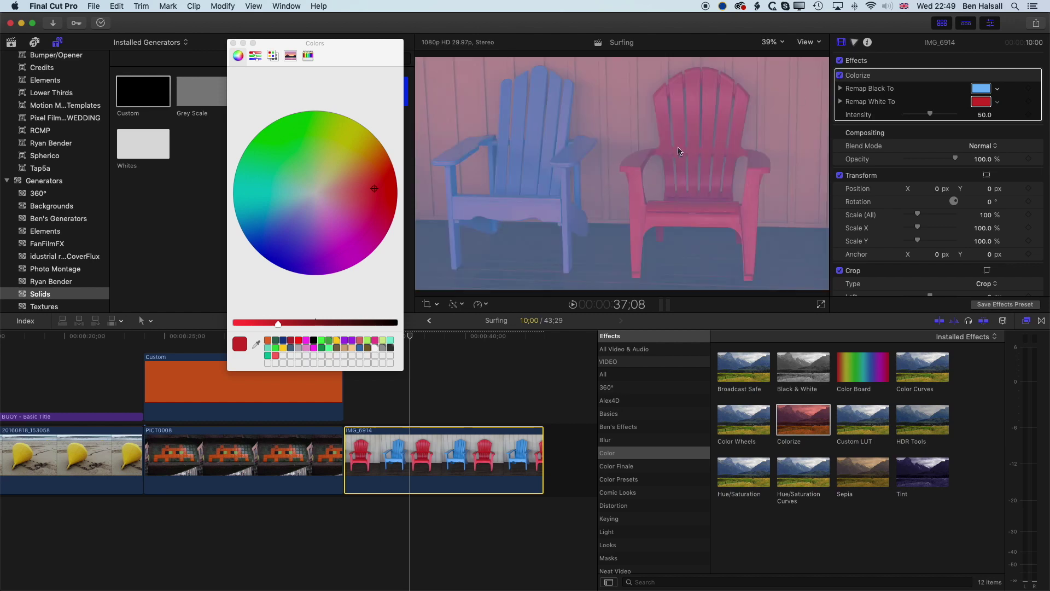
pyautogui.moveTo(931, 115); pyautogui.dragTo(963, 118)
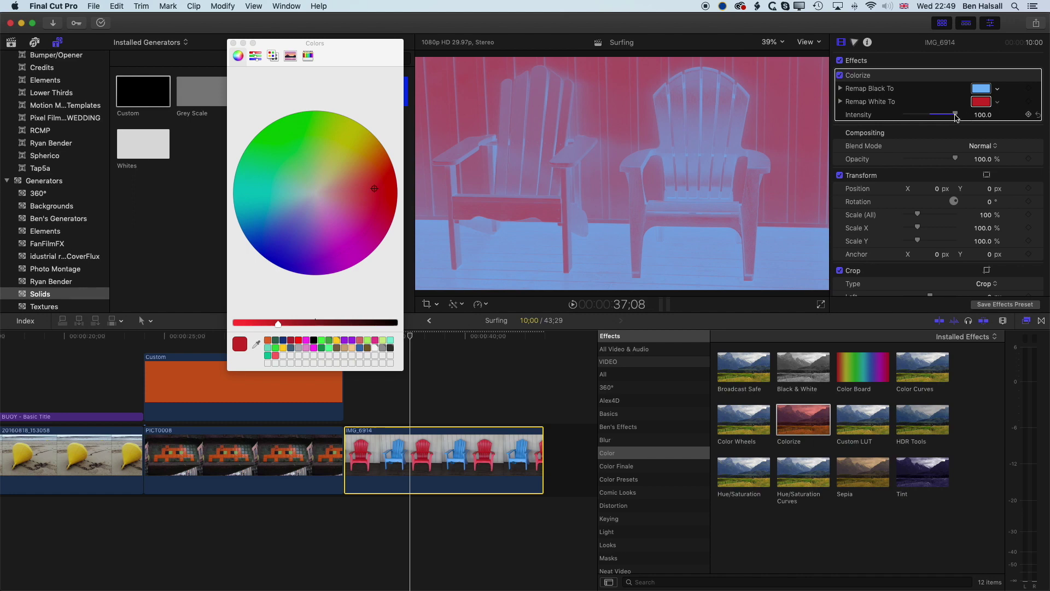
pyautogui.moveTo(956, 116)
pyautogui.mouseDown()
pyautogui.moveTo(911, 116)
pyautogui.moveTo(958, 116)
pyautogui.mouseUp()
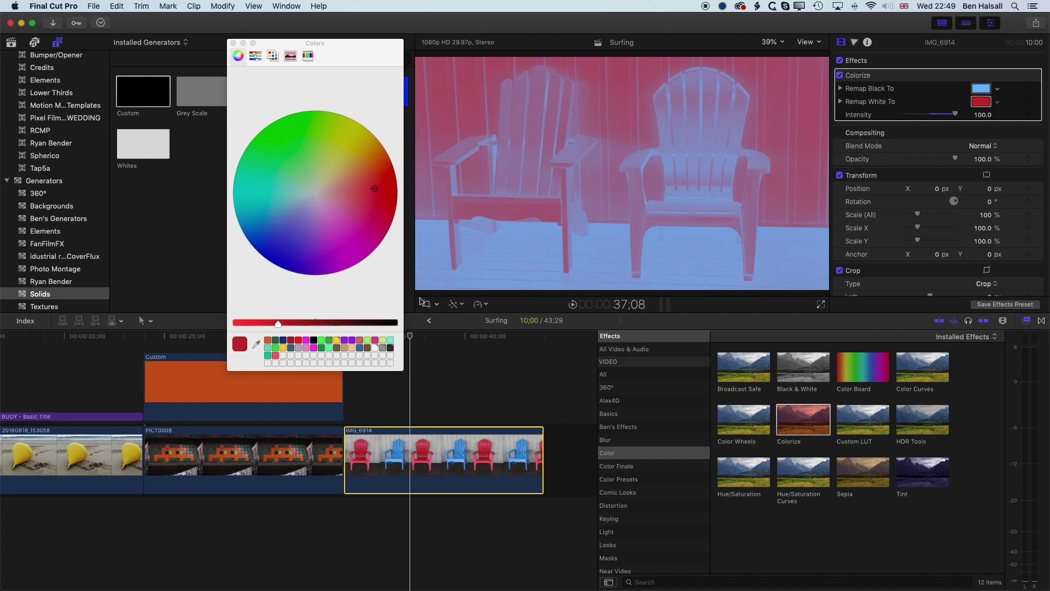
# - With the orange Custom solid selected, sample the buoy's yellow and save it as a swatch
pyautogui.moveTo(212, 336); pyautogui.dragTo(200, 337)
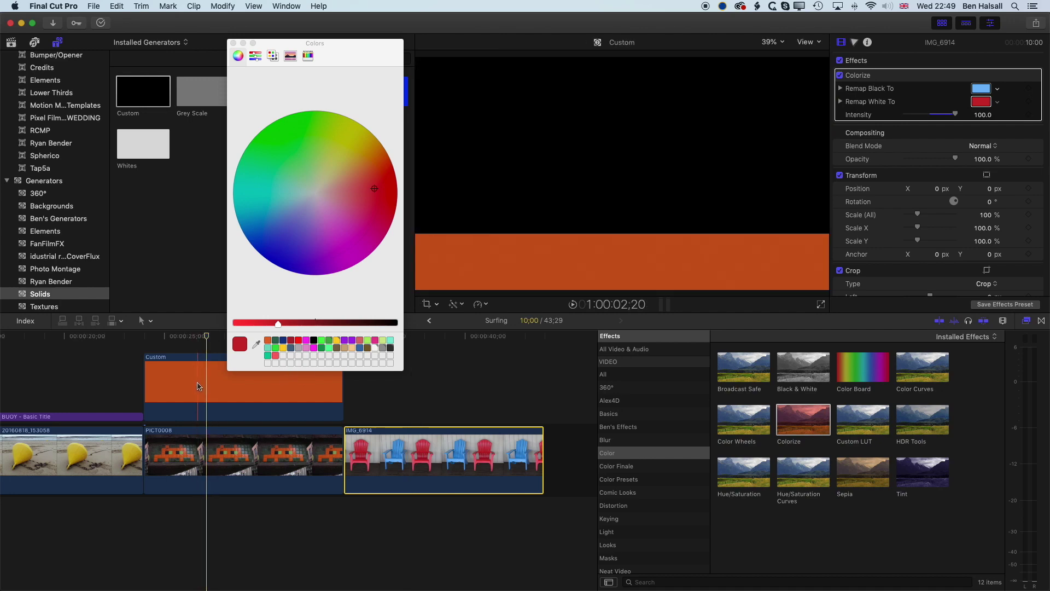
pyautogui.click(200, 383)
pyautogui.moveTo(61, 336); pyautogui.dragTo(54, 336)
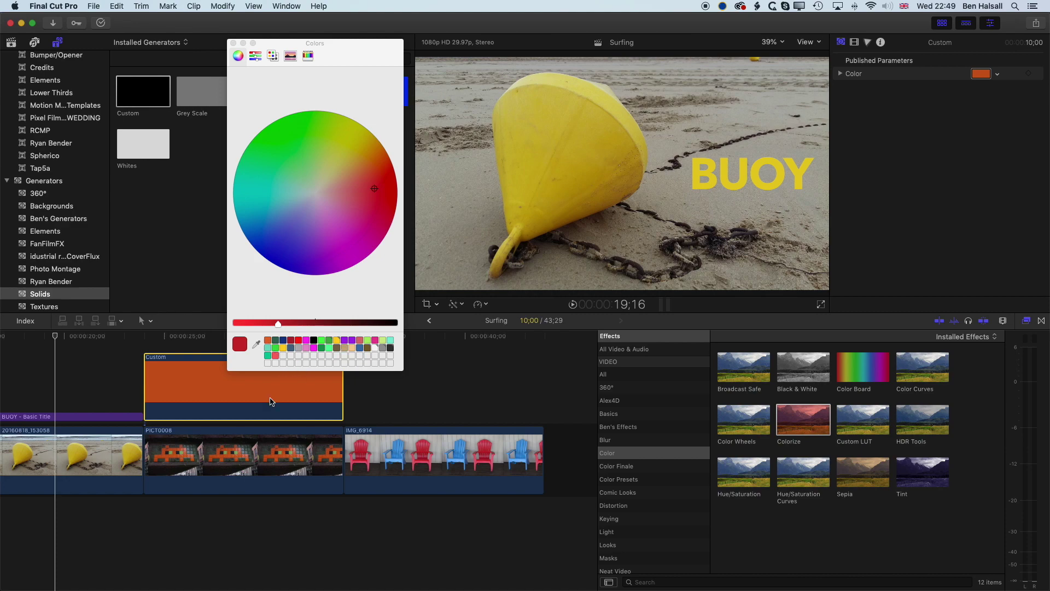
pyautogui.click(256, 343)
pyautogui.click(536, 148)
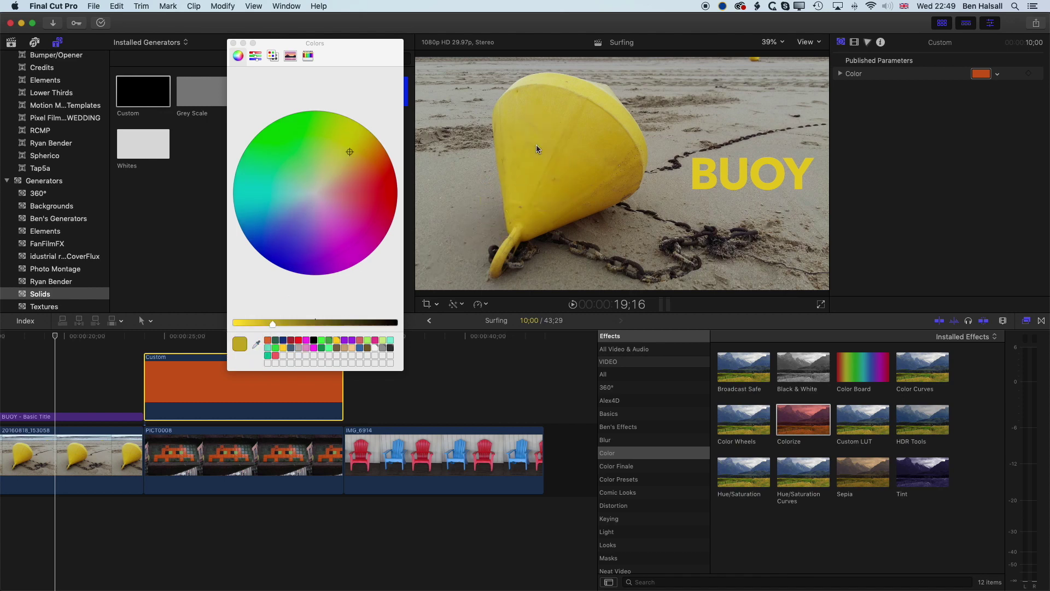
pyautogui.moveTo(271, 324); pyautogui.dragTo(284, 358)
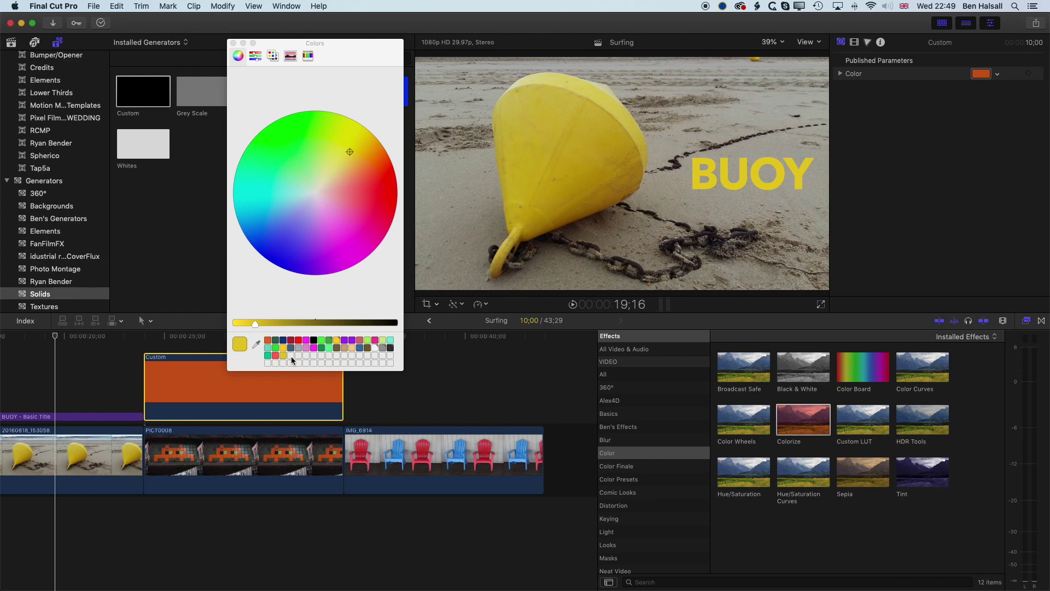
# - Sample the orange solid's colour and add it to the swatch grid
pyautogui.moveTo(340, 371); pyautogui.dragTo(341, 383)
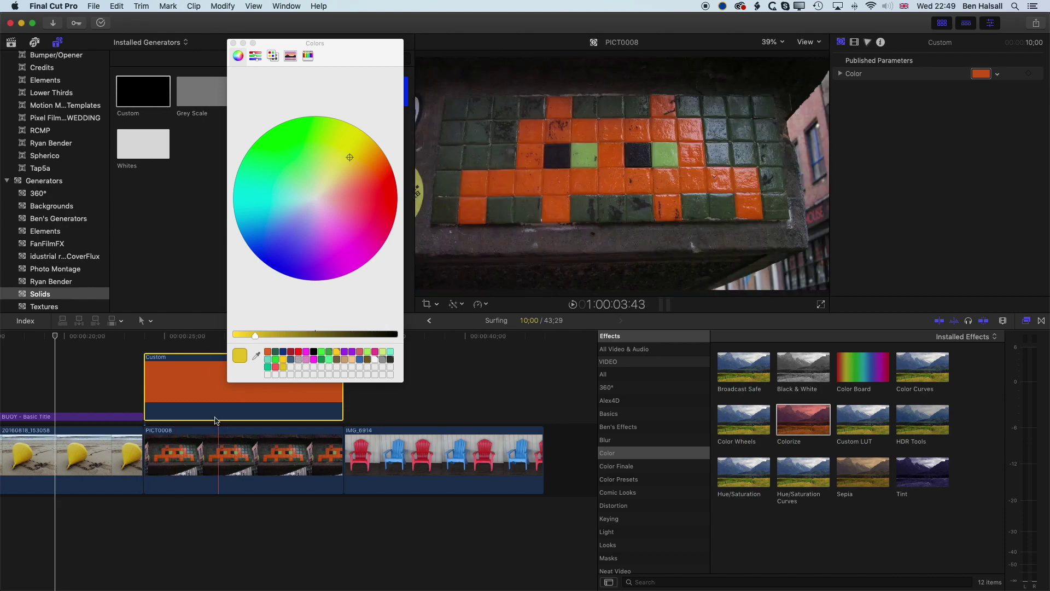
pyautogui.click(255, 356)
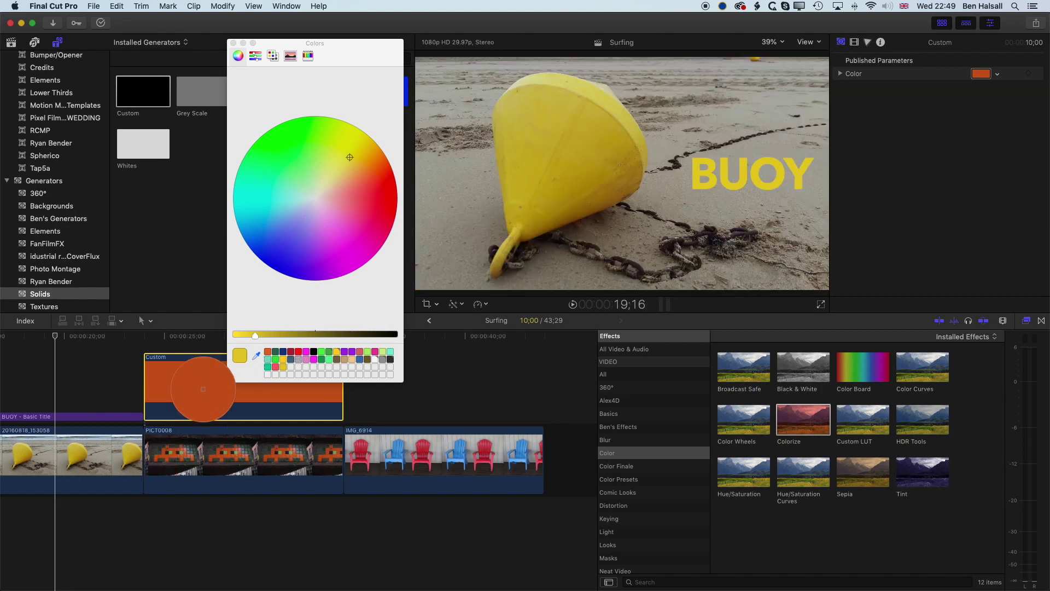
pyautogui.click(200, 386)
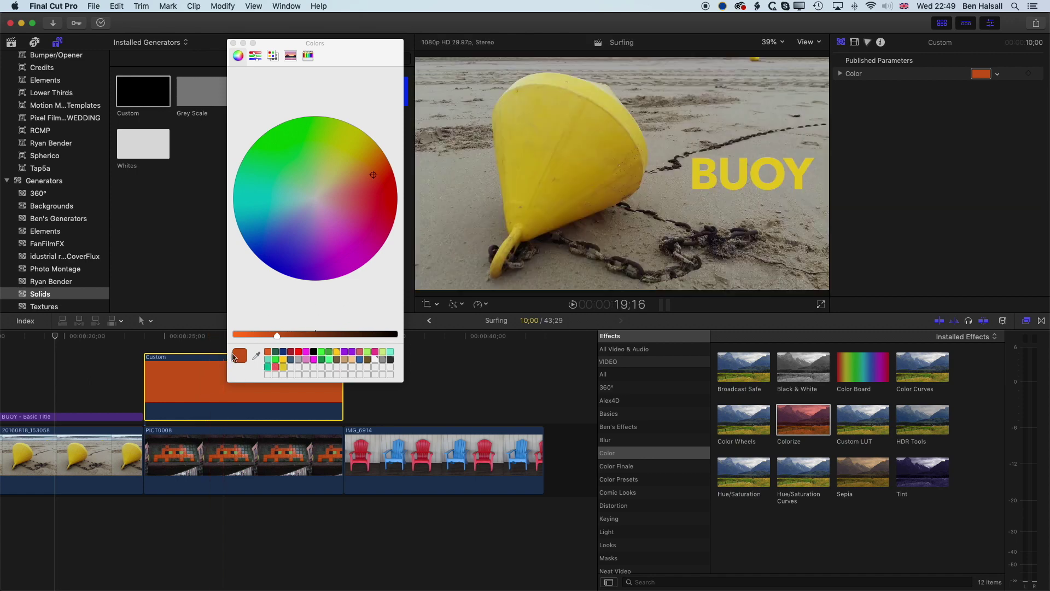
pyautogui.moveTo(239, 357); pyautogui.dragTo(291, 367)
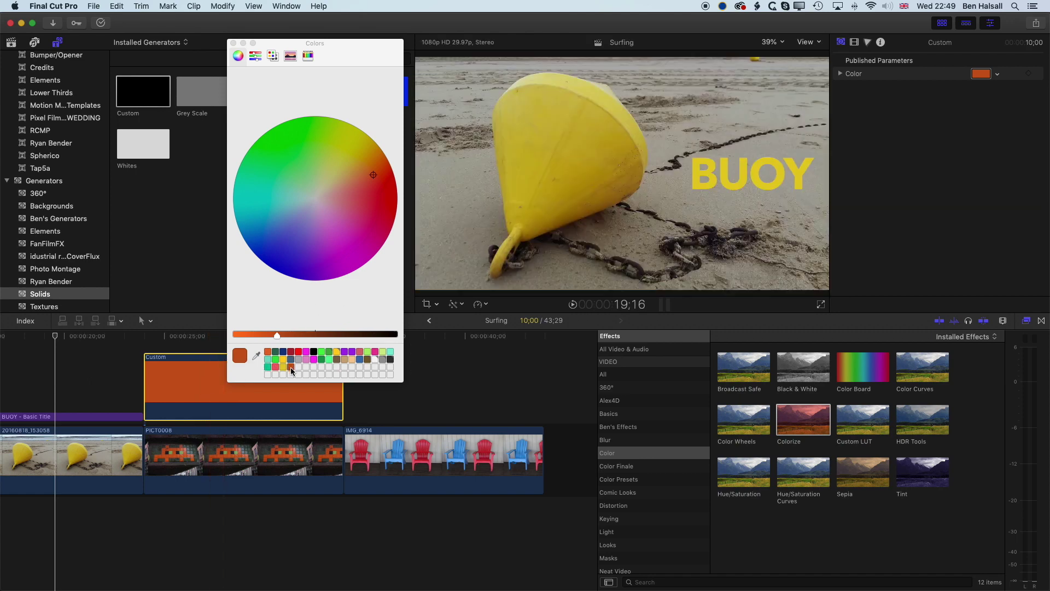